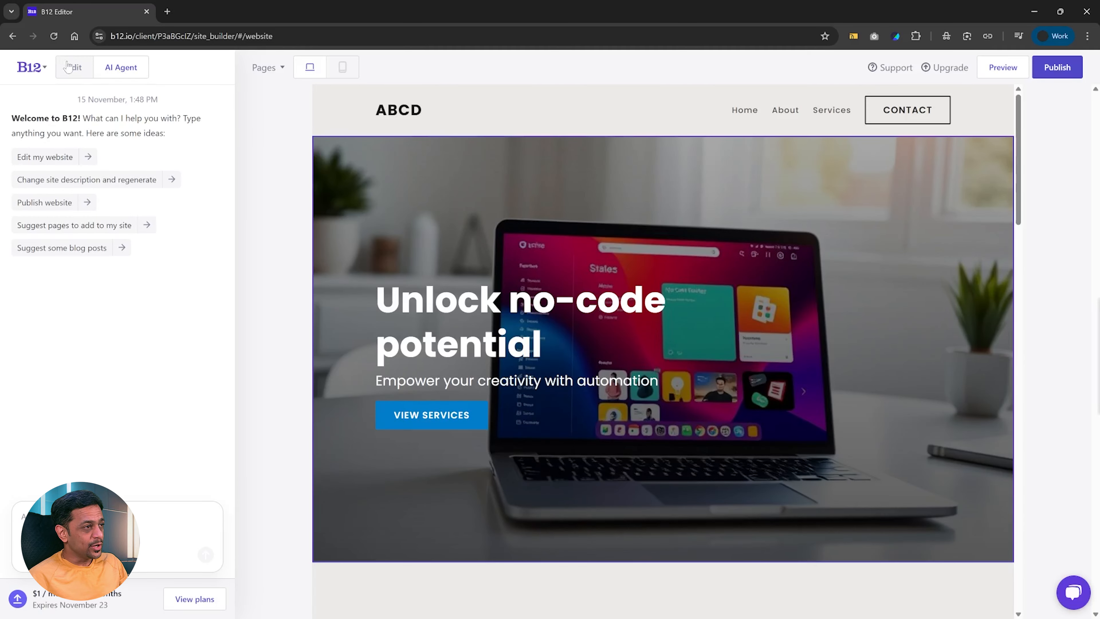
# - Open the Home page's Home section in edit mode and inspect its title and subtitle fields
pyautogui.click(74, 68)
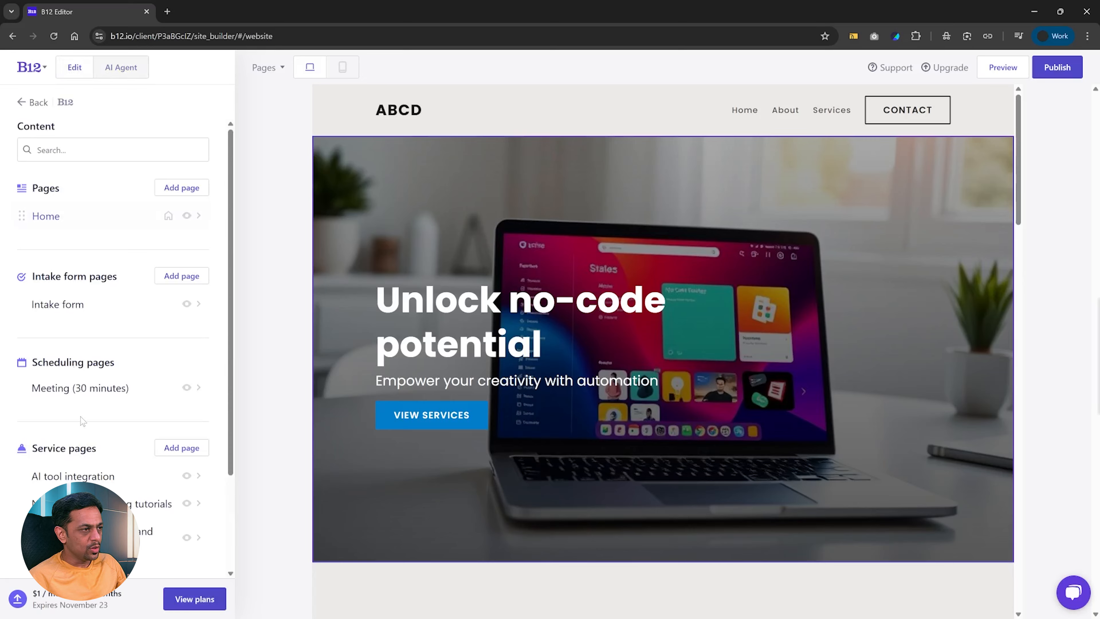
pyautogui.click(57, 221)
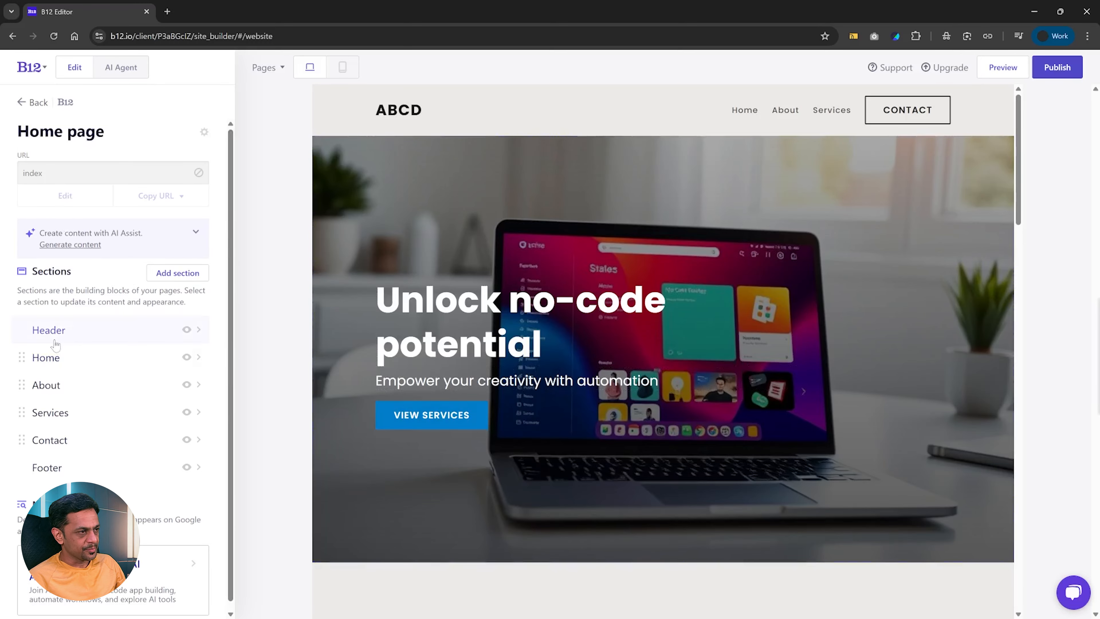
pyautogui.click(46, 358)
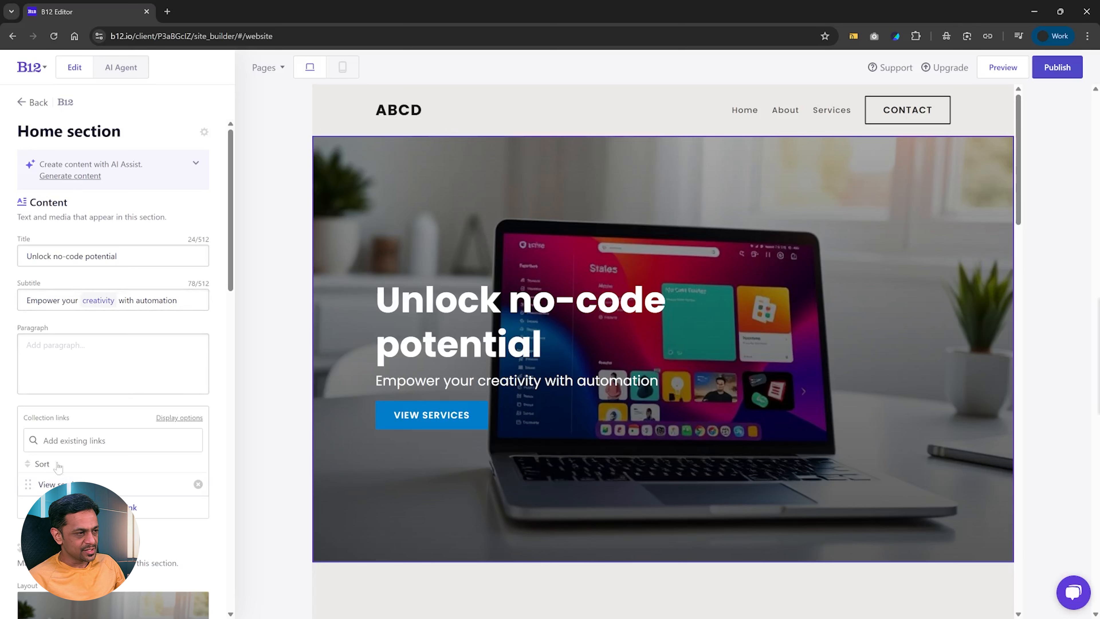
pyautogui.click(183, 300)
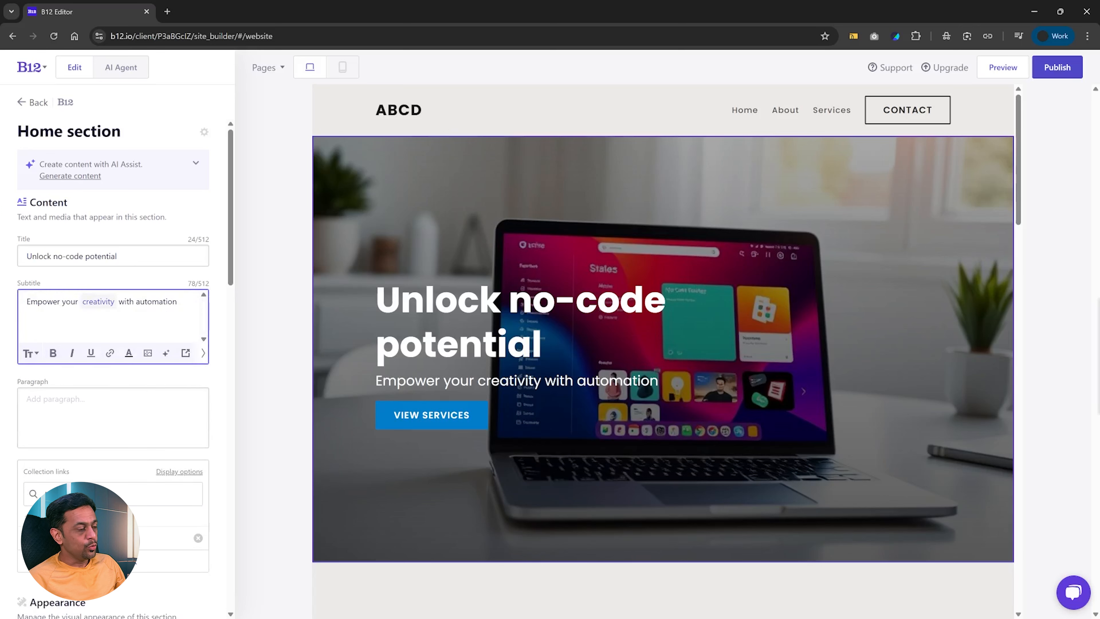
pyautogui.click(38, 257)
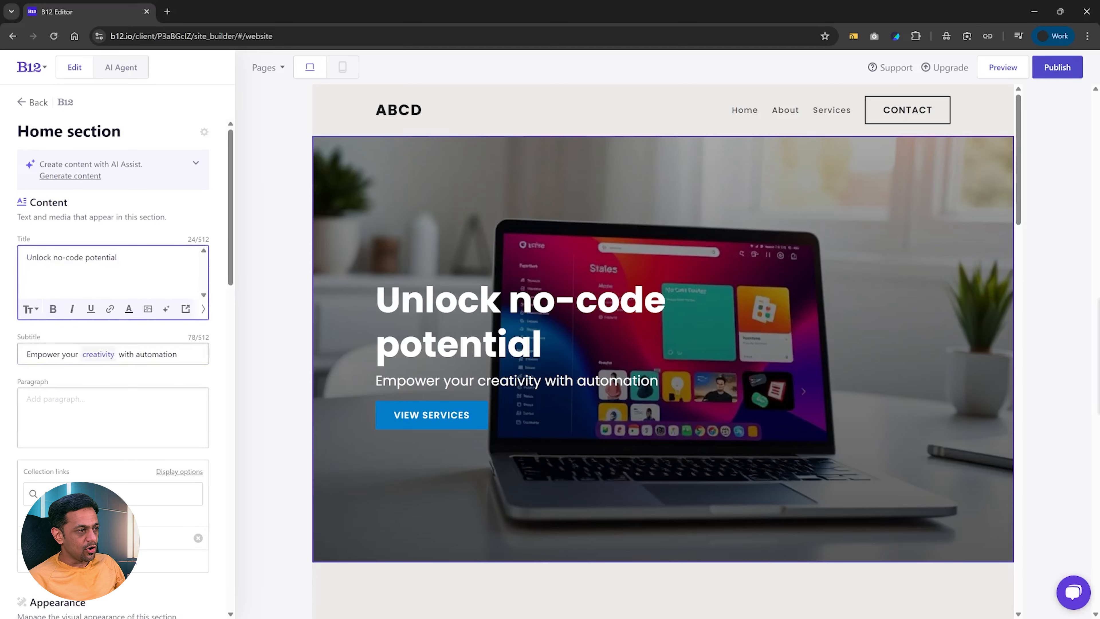
pyautogui.click(57, 353)
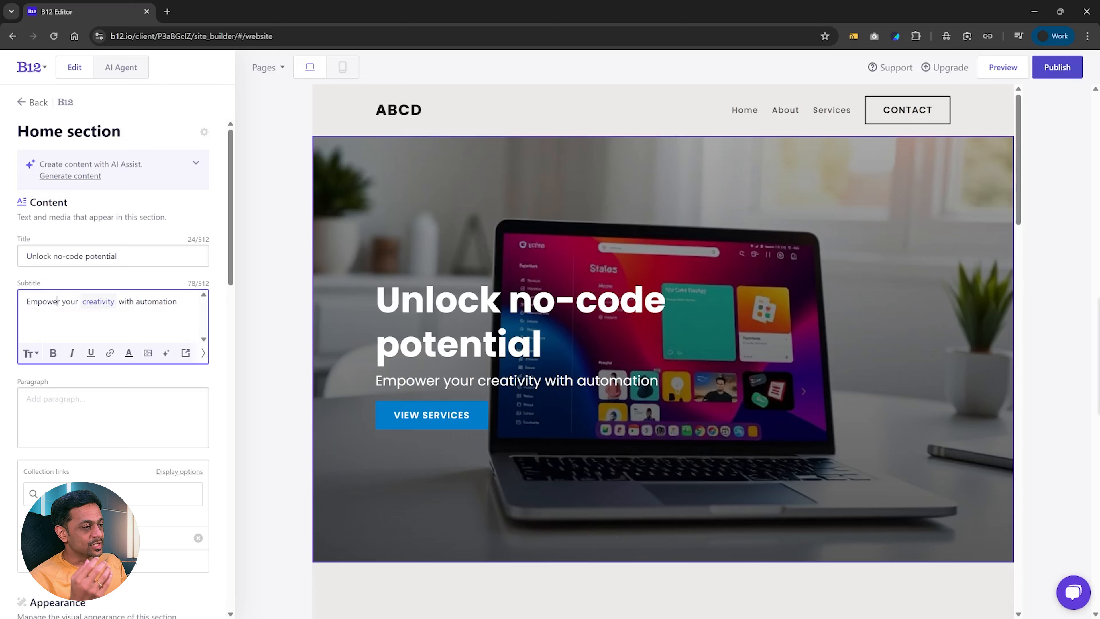
# - Browse the alternative layouts and the features filter for the Home section, and return to the section settings without choosing one
pyautogui.scroll(-6, 125, 331)
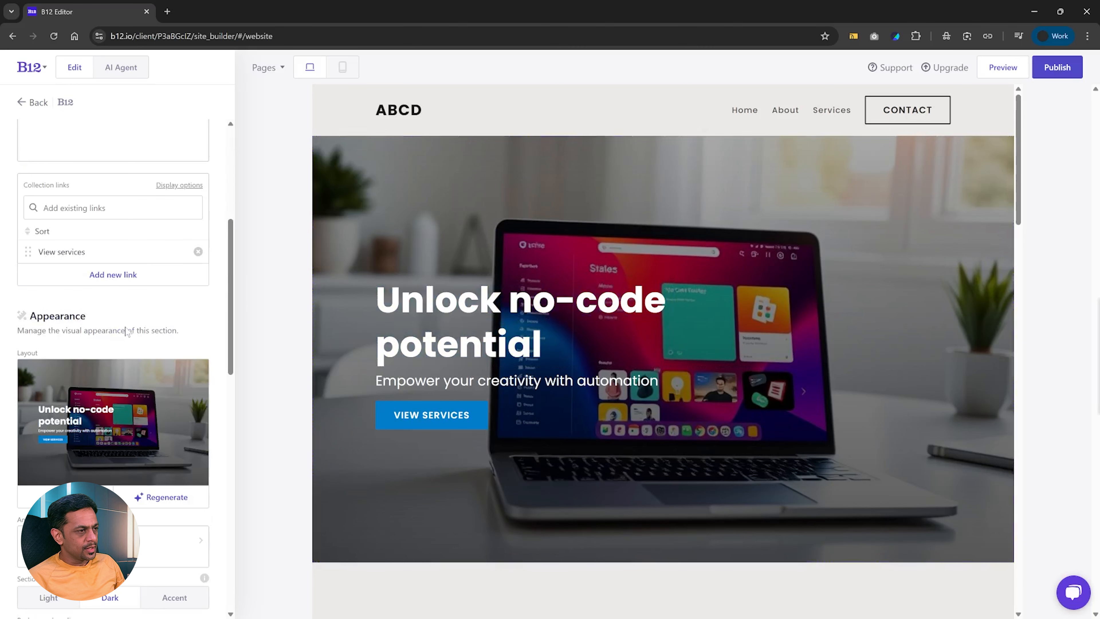
pyautogui.click(94, 416)
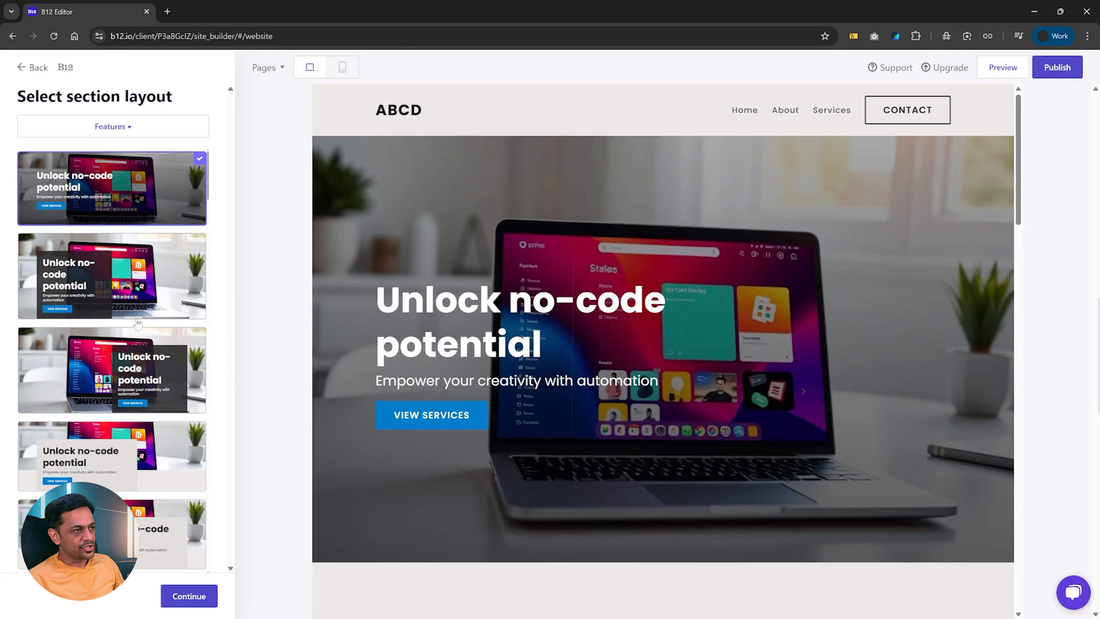
pyautogui.scroll(-3, 131, 457)
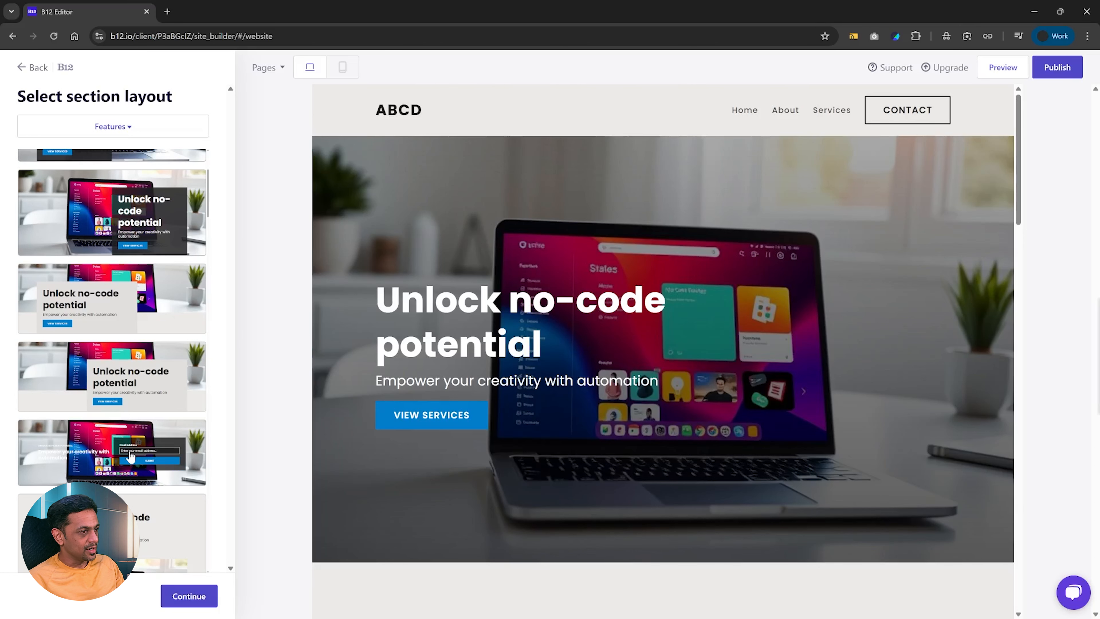
pyautogui.scroll(-3, 130, 457)
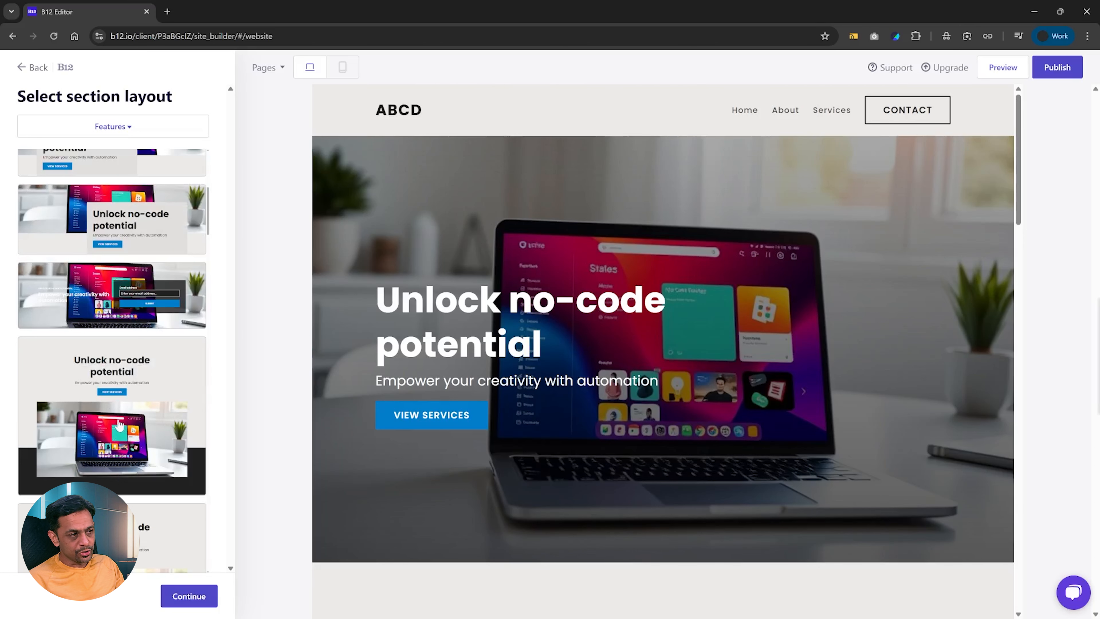
pyautogui.scroll(-3, 86, 407)
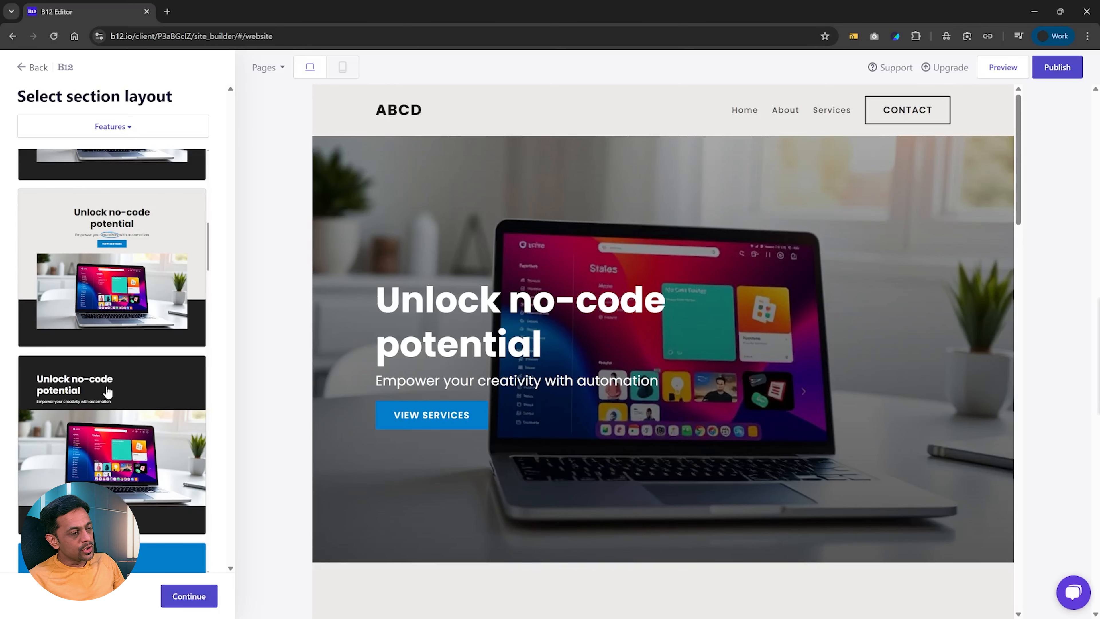
pyautogui.scroll(-8, 108, 392)
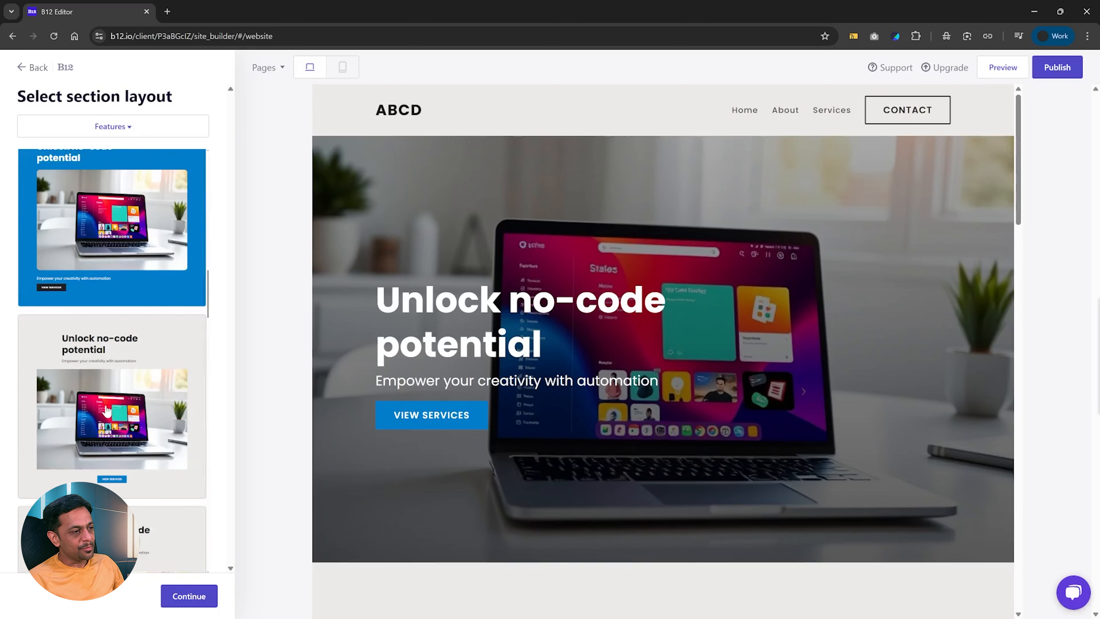
pyautogui.scroll(-3, 108, 410)
pyautogui.scroll(10, 107, 412)
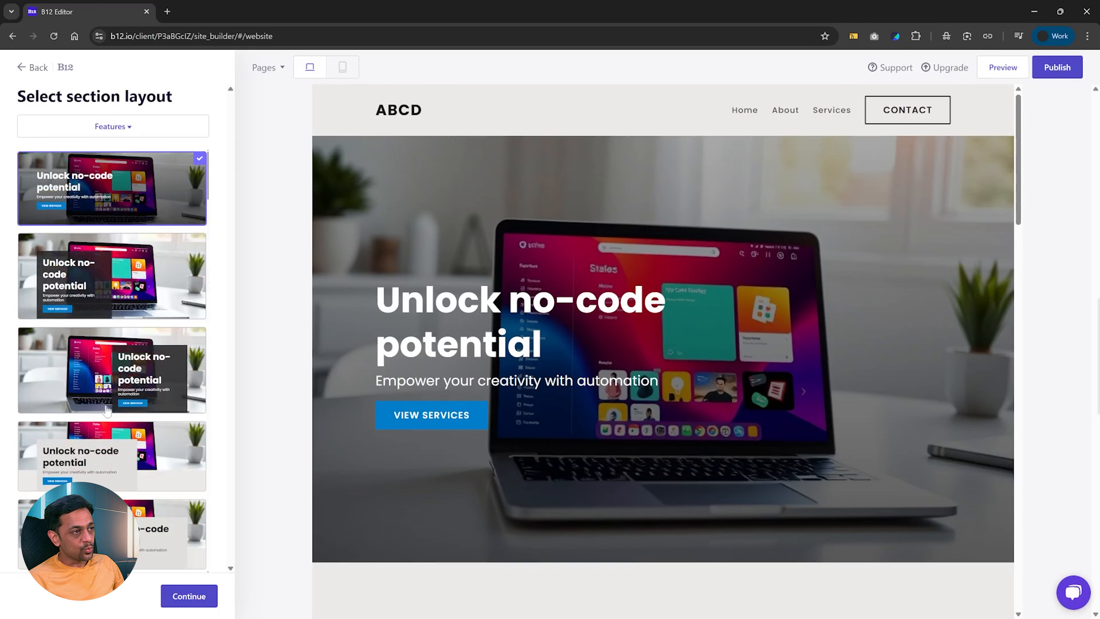
pyautogui.click(107, 127)
pyautogui.click(107, 126)
pyautogui.click(31, 67)
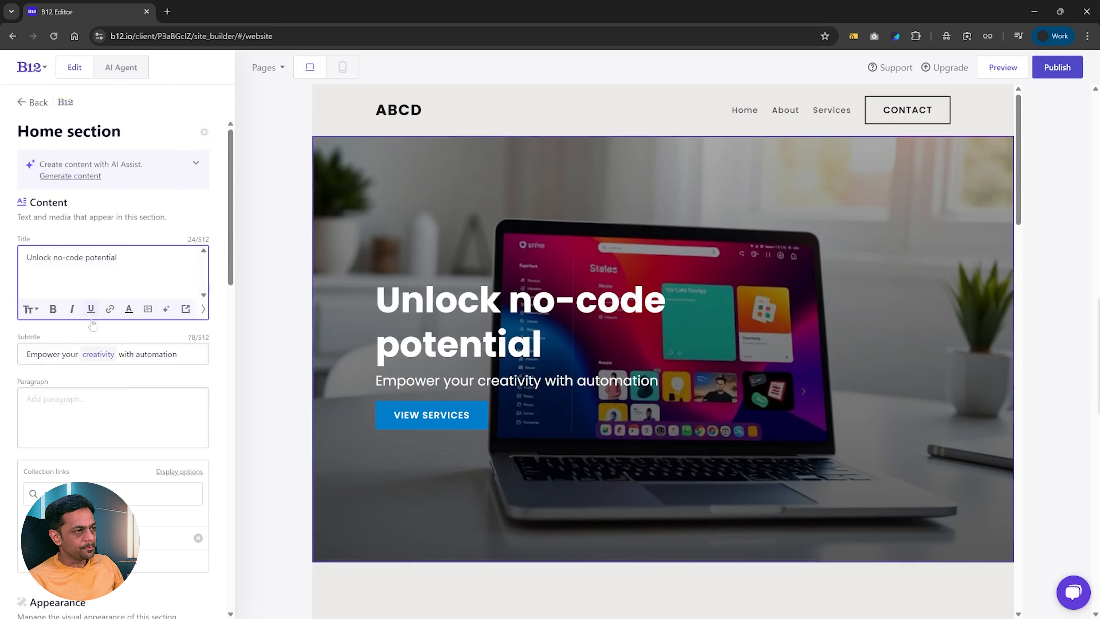
# - Regenerate the Home section's layout with AI and review it in the page preview
pyautogui.scroll(-10, 93, 327)
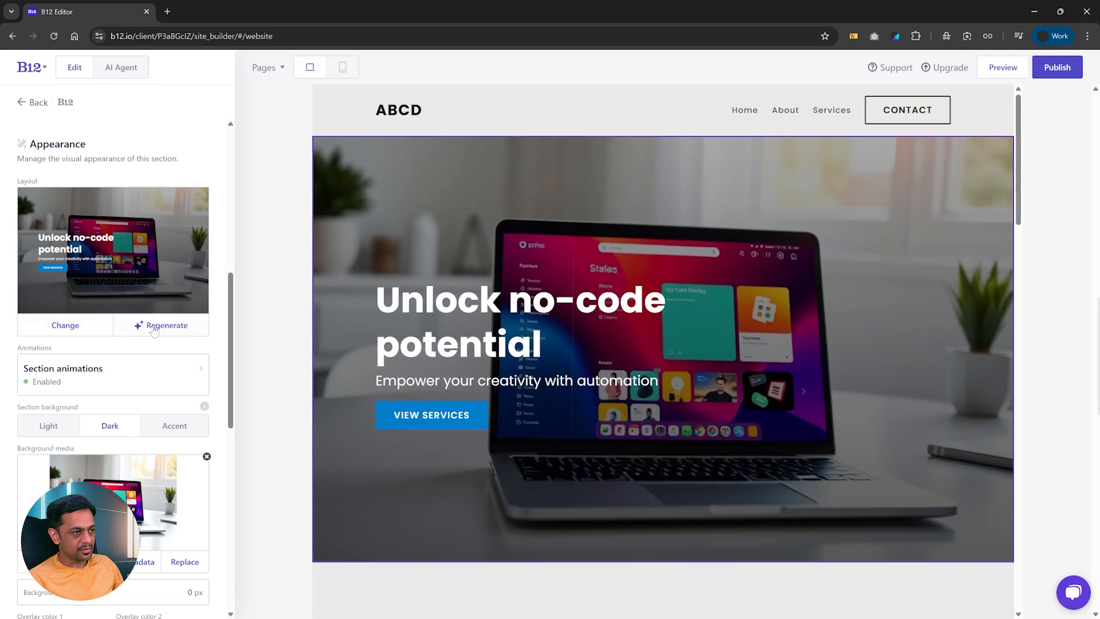
pyautogui.scroll(-1, 154, 330)
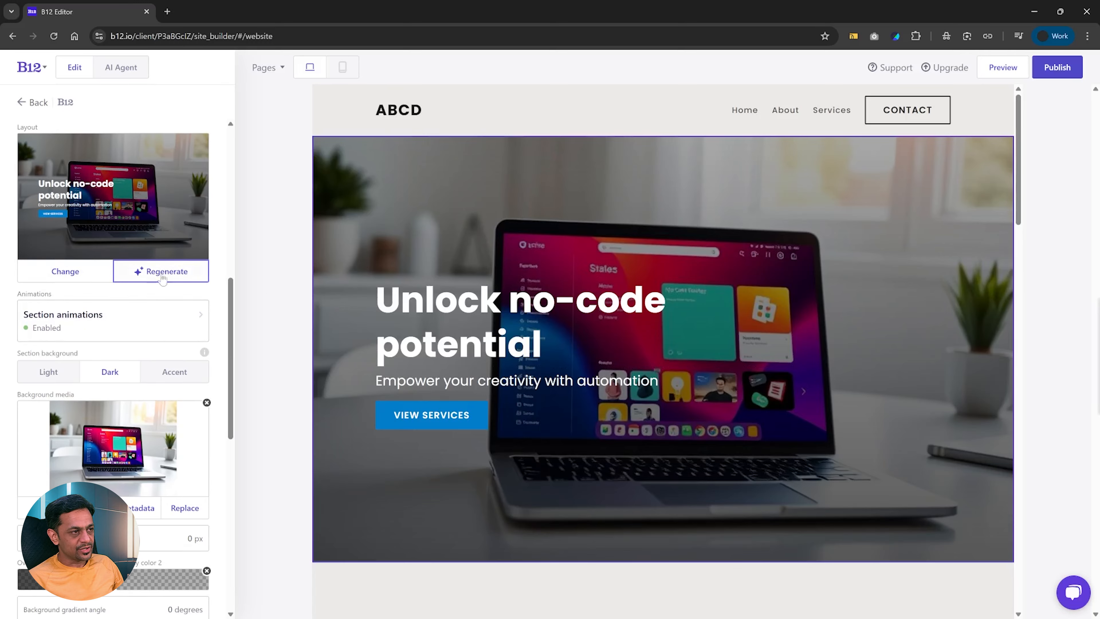
pyautogui.click(162, 274)
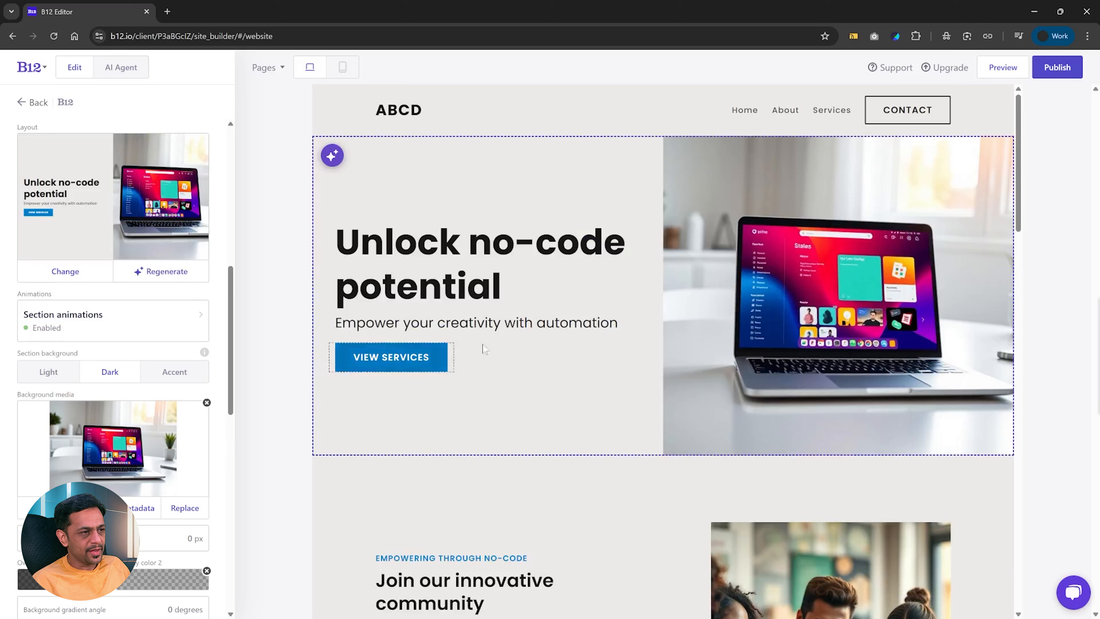
pyautogui.scroll(-4, 488, 418)
pyautogui.scroll(4, 489, 414)
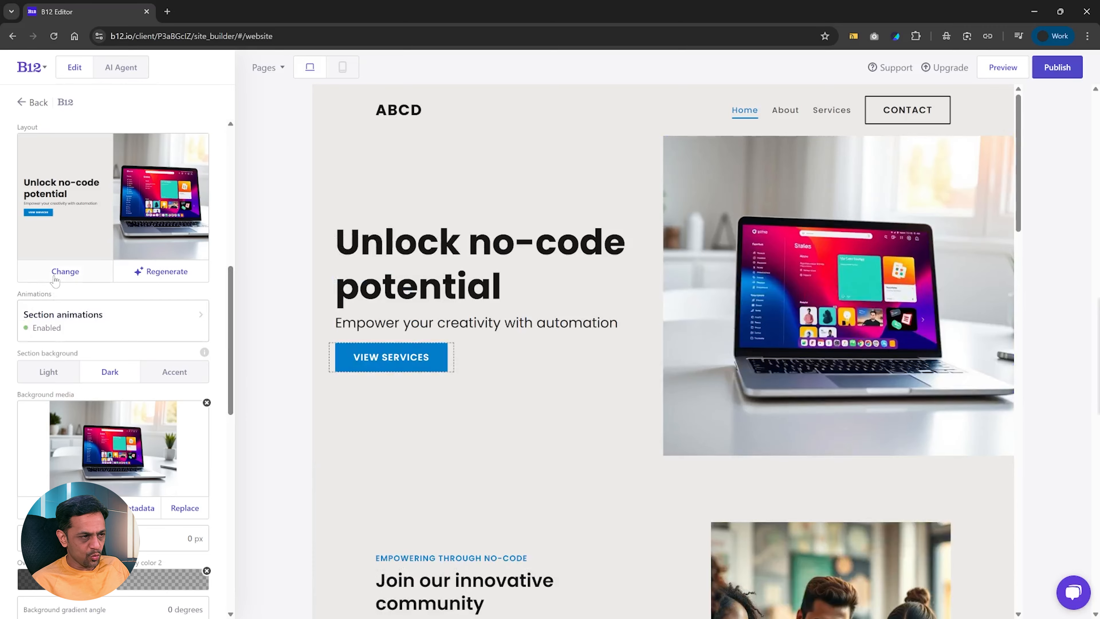
# - Try the Light and Dark backgrounds for the Home section and set its section background to Accent
pyautogui.scroll(-4, 111, 349)
pyautogui.click(48, 202)
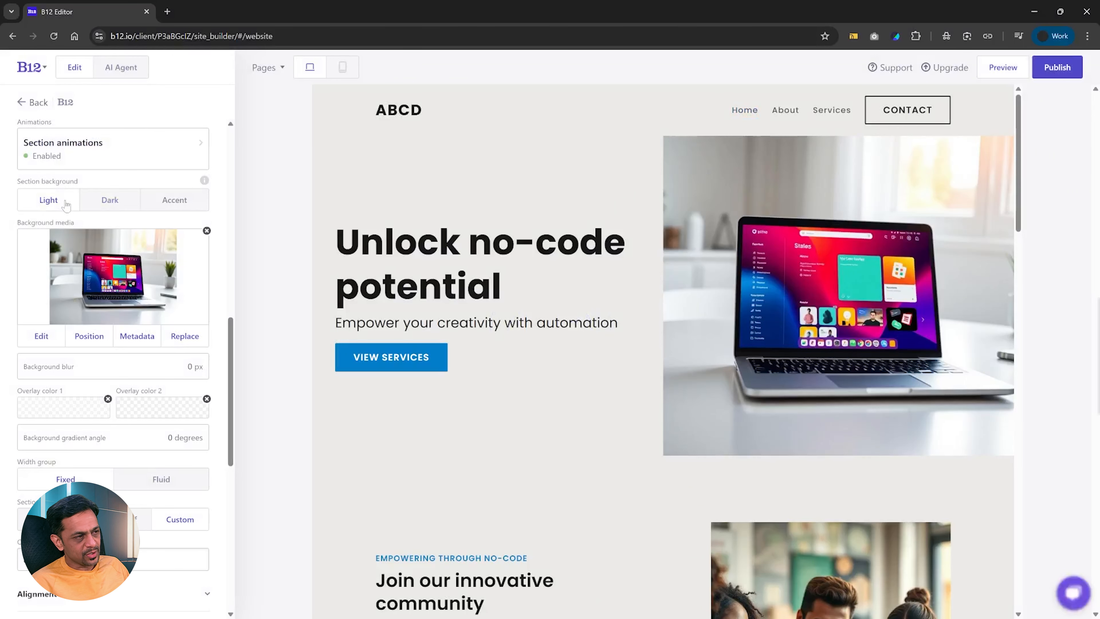
pyautogui.click(114, 200)
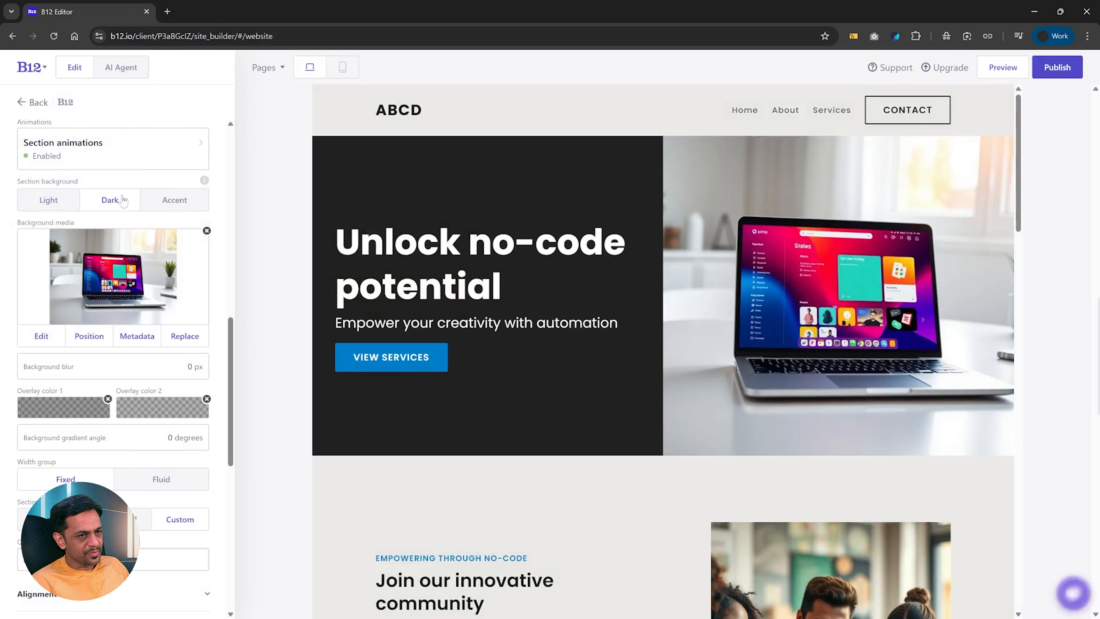
pyautogui.click(169, 202)
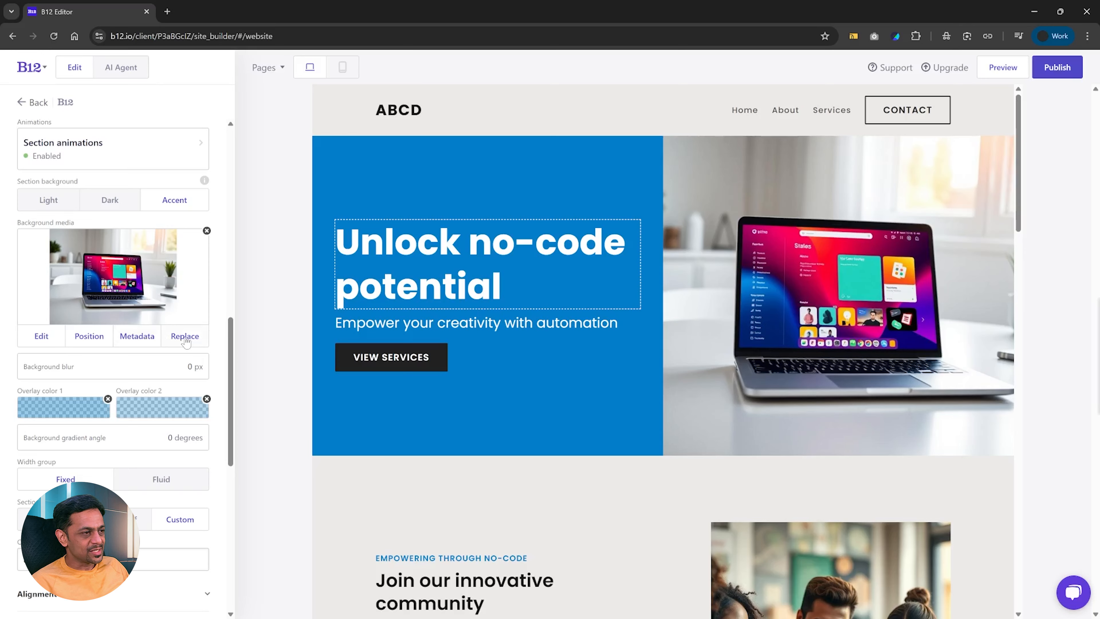
# - Examine the Home section's remaining appearance options, including Images, Alignment, Background, Buttons & links and the custom classes
pyautogui.scroll(-1, 86, 359)
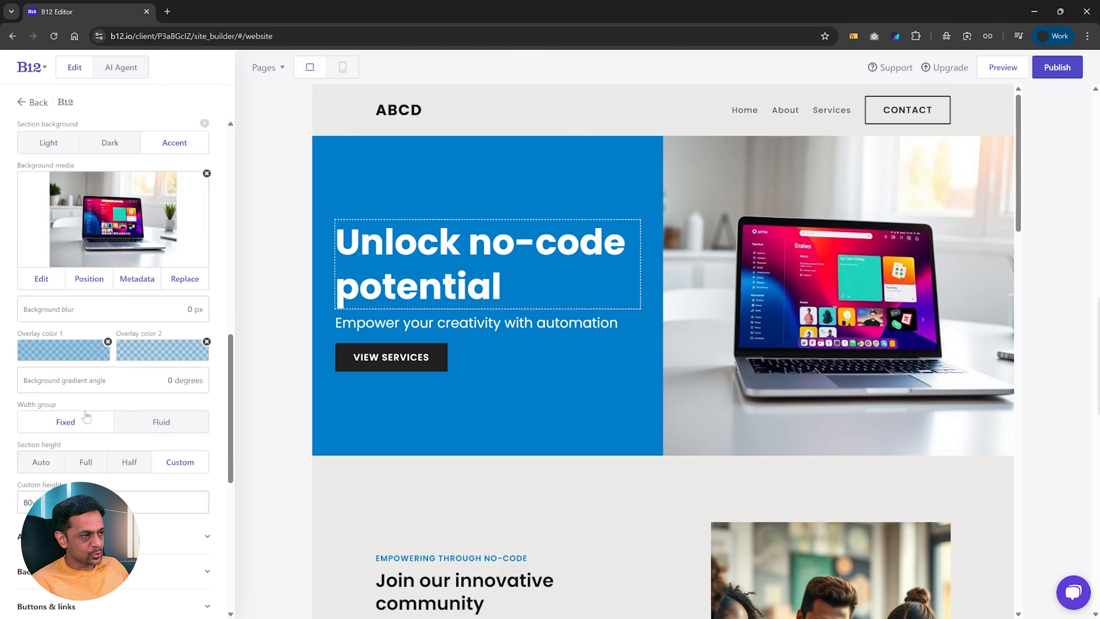
pyautogui.scroll(-4, 86, 416)
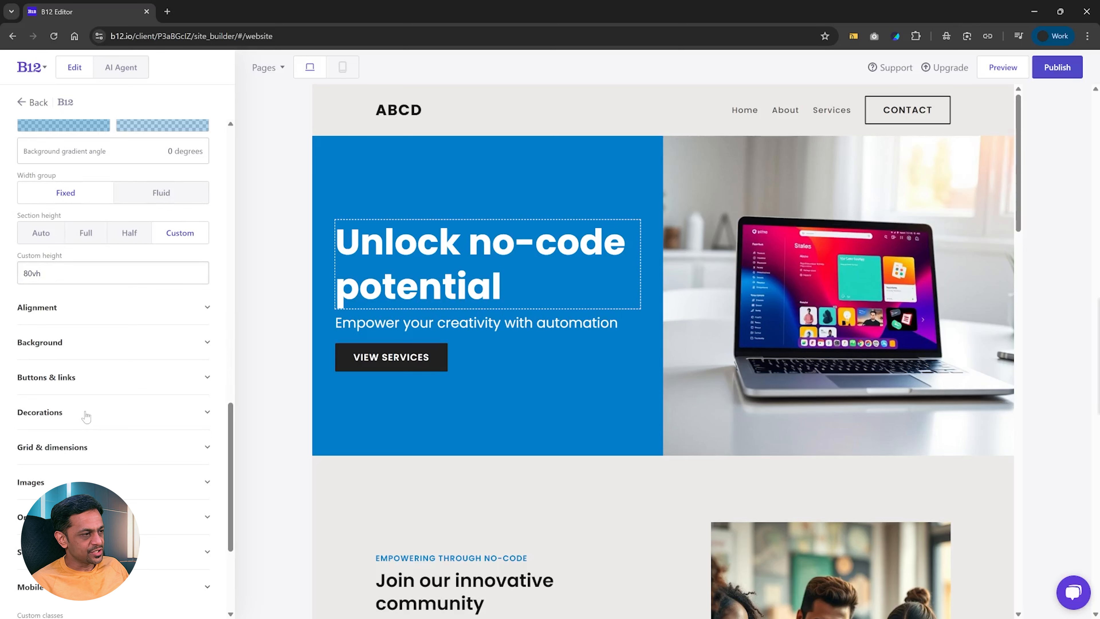
pyautogui.scroll(-1, 85, 416)
pyautogui.scroll(-2, 87, 416)
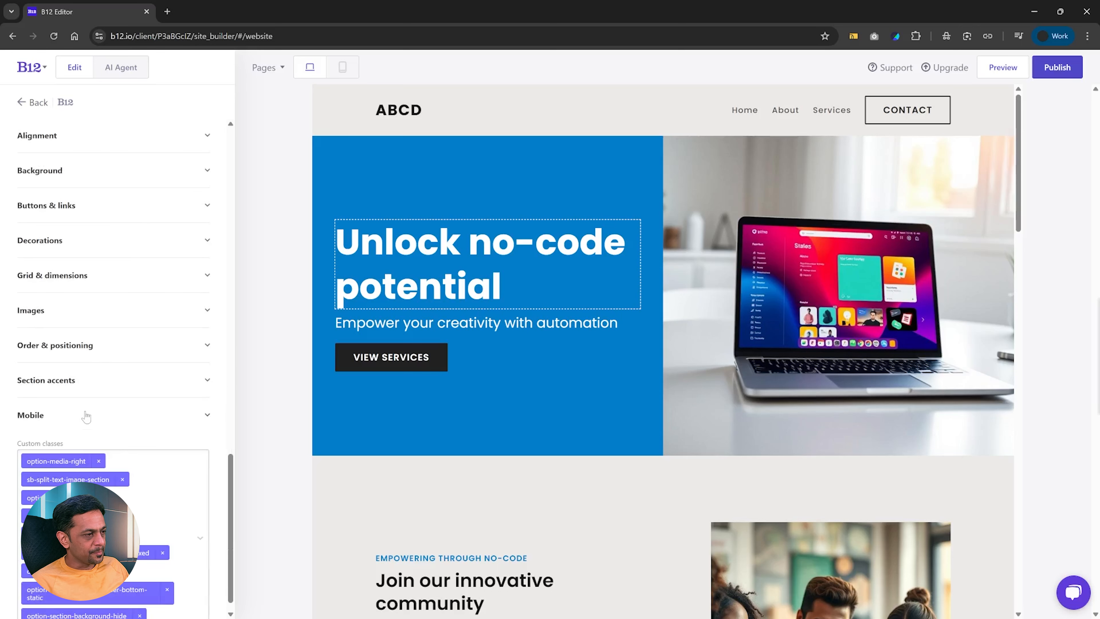
pyautogui.click(34, 318)
pyautogui.click(34, 313)
pyautogui.scroll(2, 65, 281)
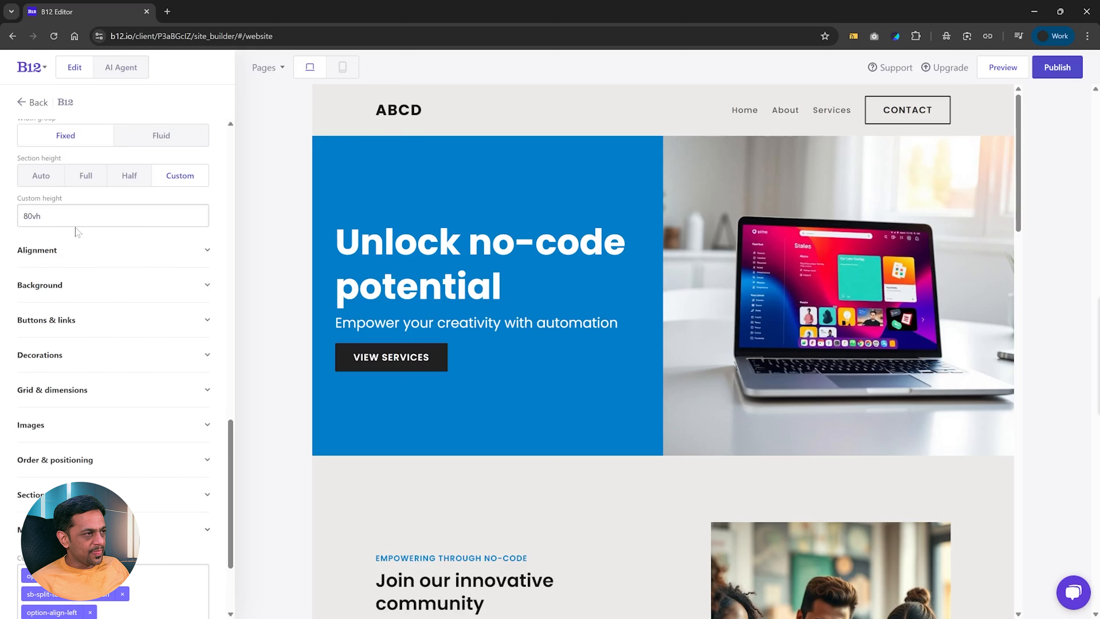
pyautogui.click(56, 256)
pyautogui.click(56, 256)
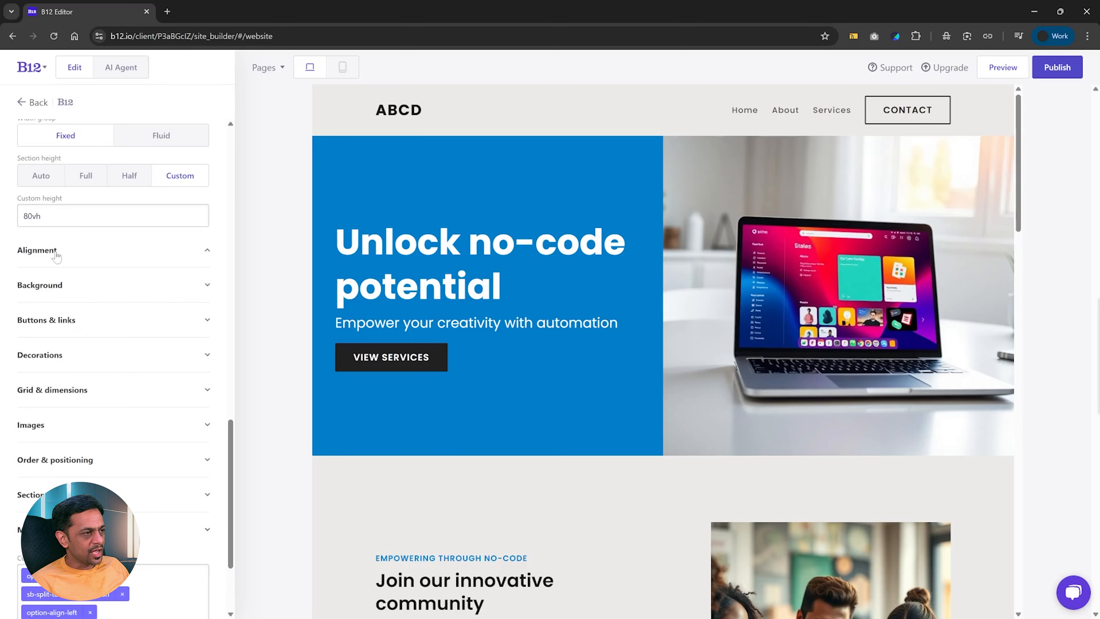
pyautogui.click(57, 286)
pyautogui.click(57, 286)
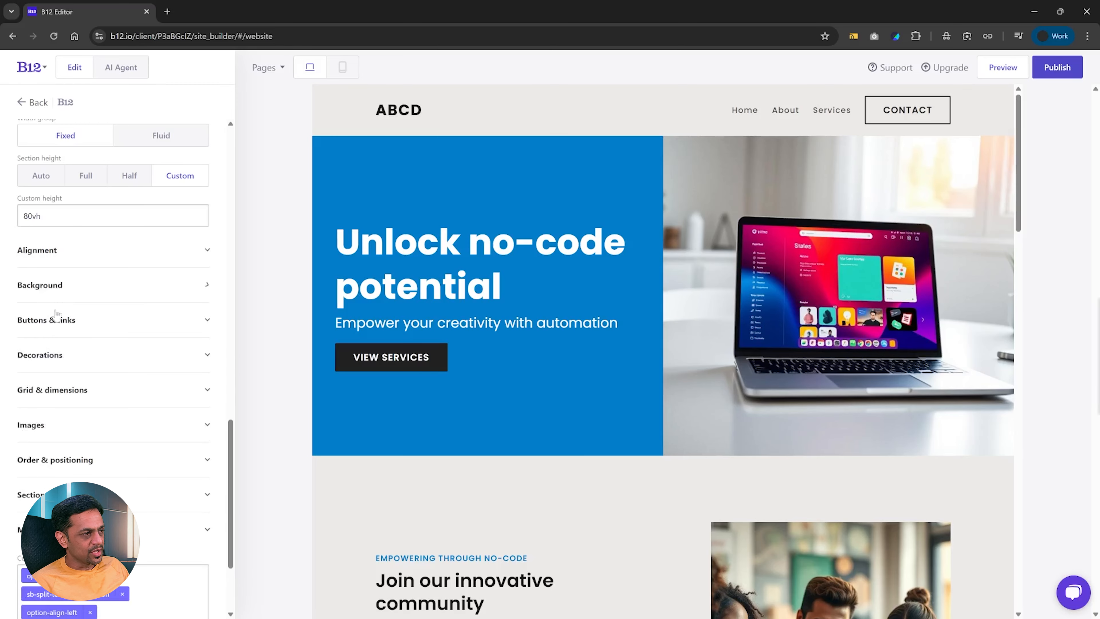
pyautogui.click(57, 323)
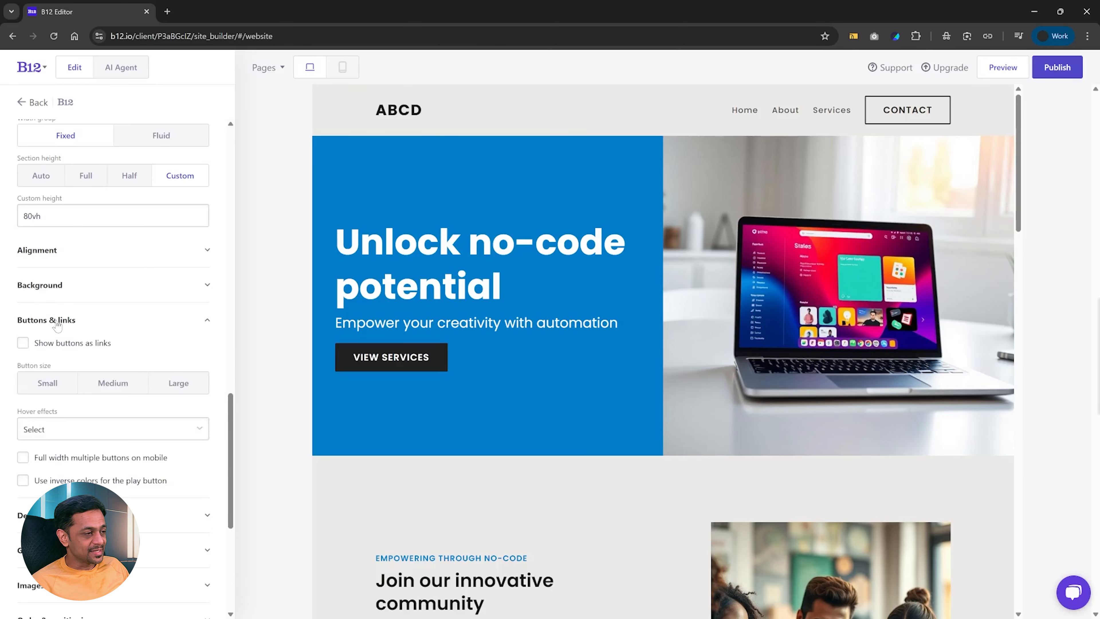
pyautogui.scroll(-1, 57, 324)
pyautogui.click(63, 265)
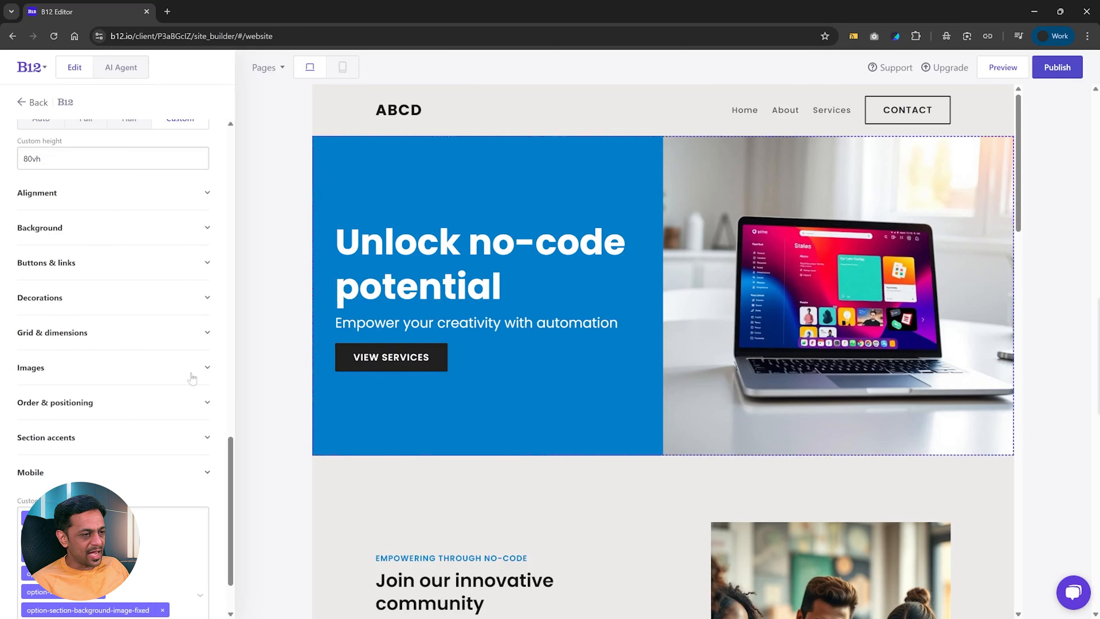
pyautogui.scroll(-1, 102, 419)
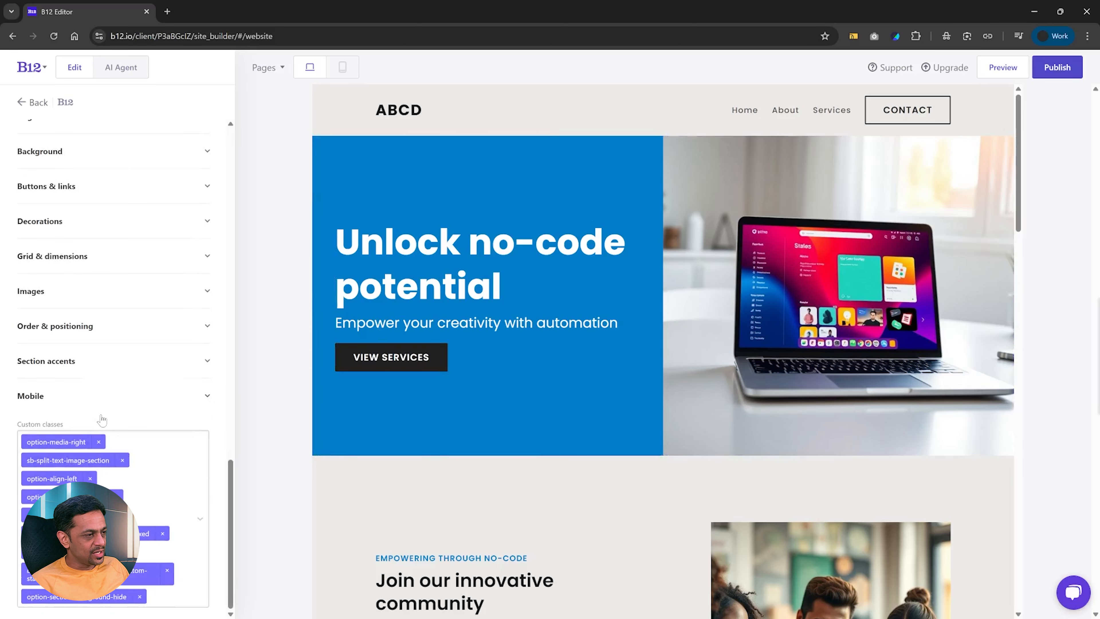
pyautogui.scroll(15, 102, 419)
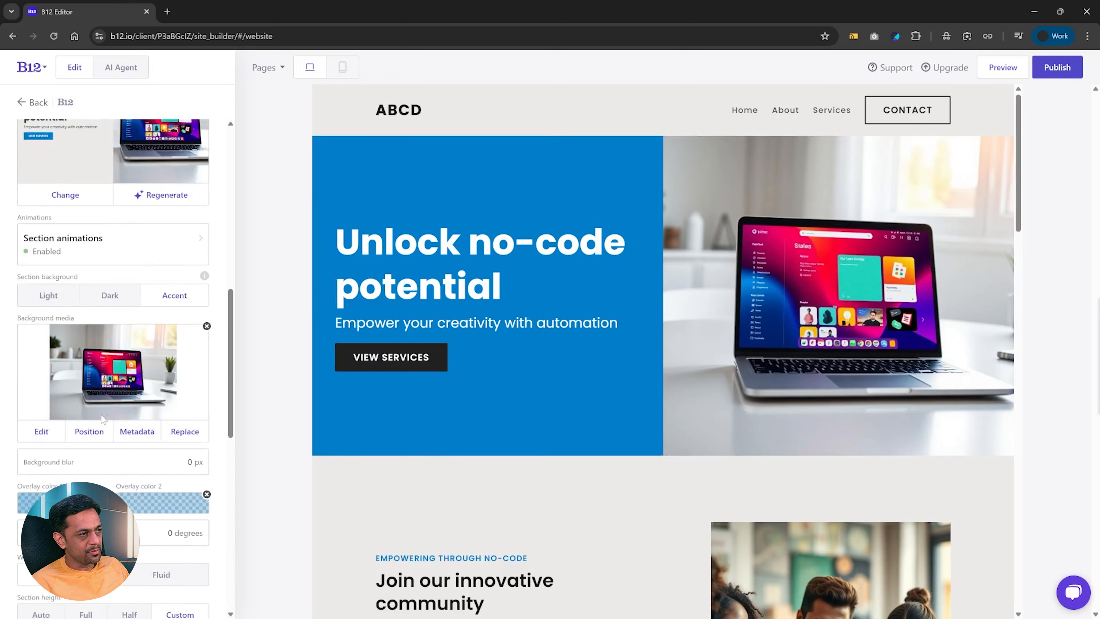
pyautogui.scroll(1, 102, 418)
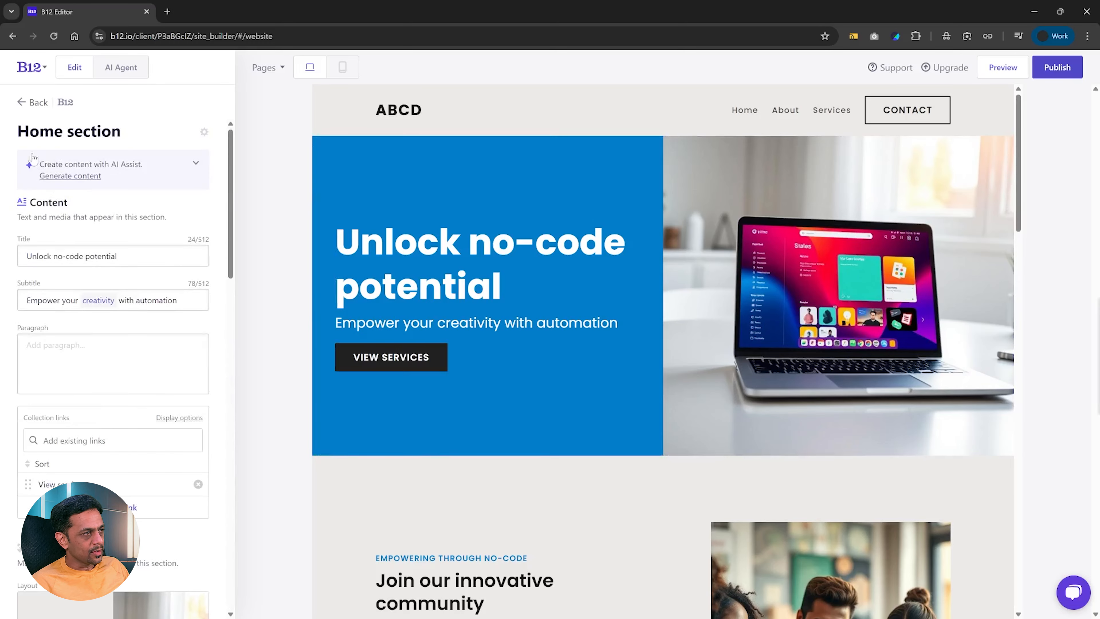
# - Return to the site's content overview and look through its intake form, scheduling, service and utility pages
pyautogui.click(21, 107)
pyautogui.click(21, 104)
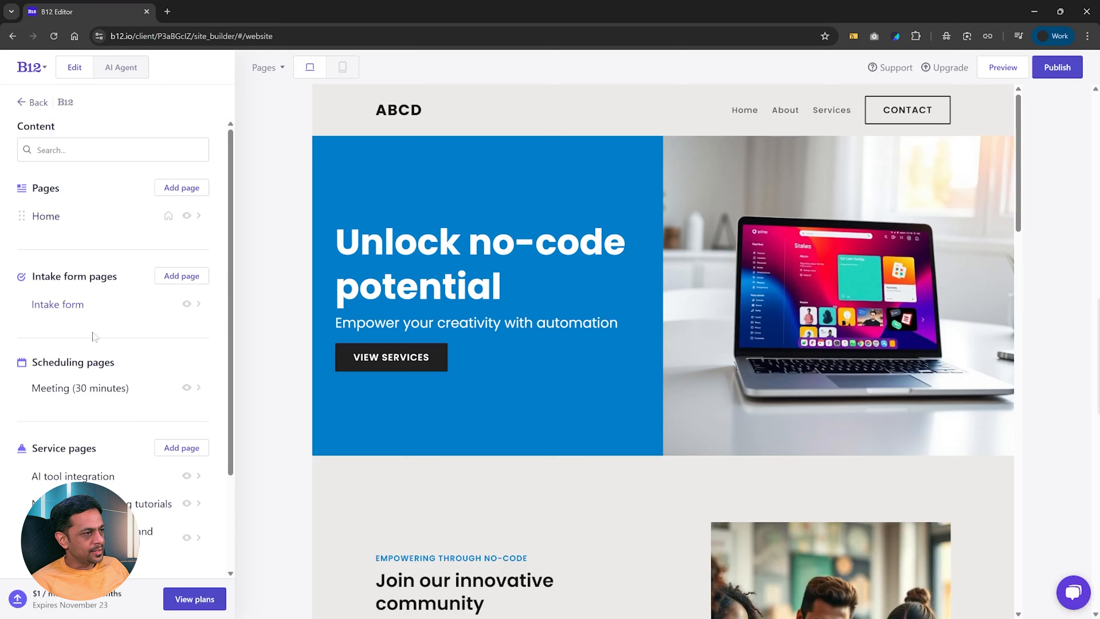
pyautogui.scroll(-3, 93, 337)
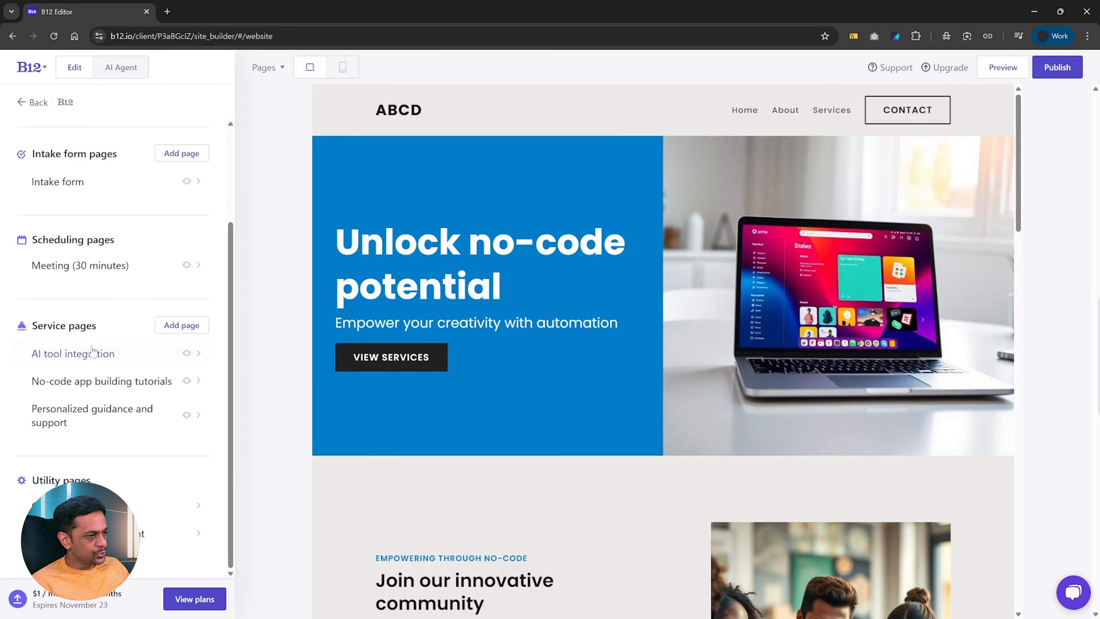
pyautogui.scroll(3, 101, 386)
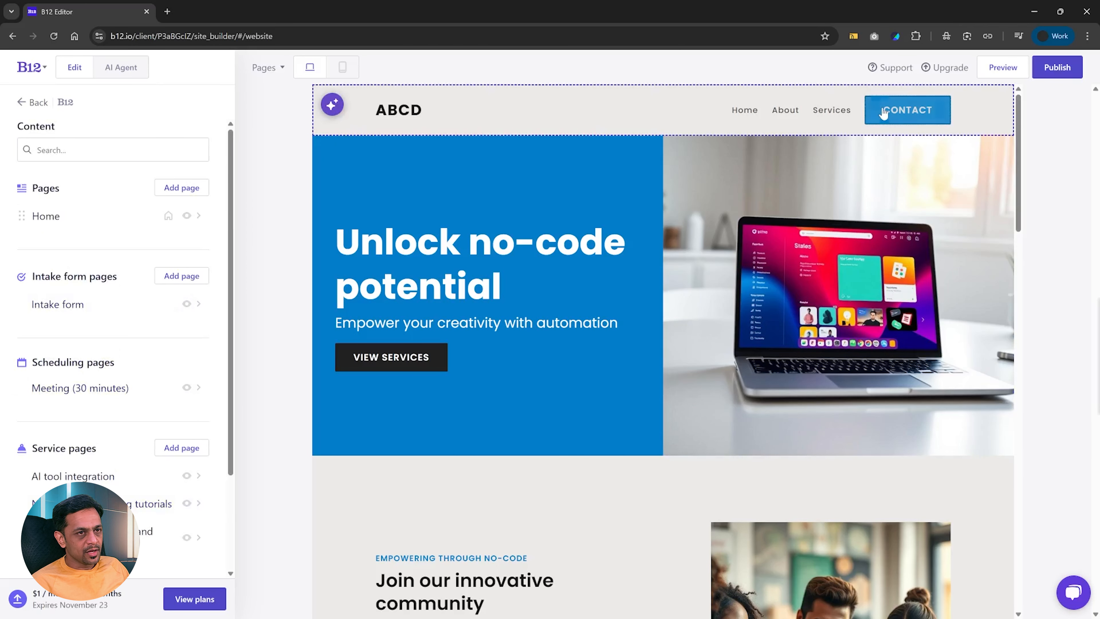
# - Open the Intake form page, review its content settings, form fields and full preview, and return to the content overview
pyautogui.click(79, 304)
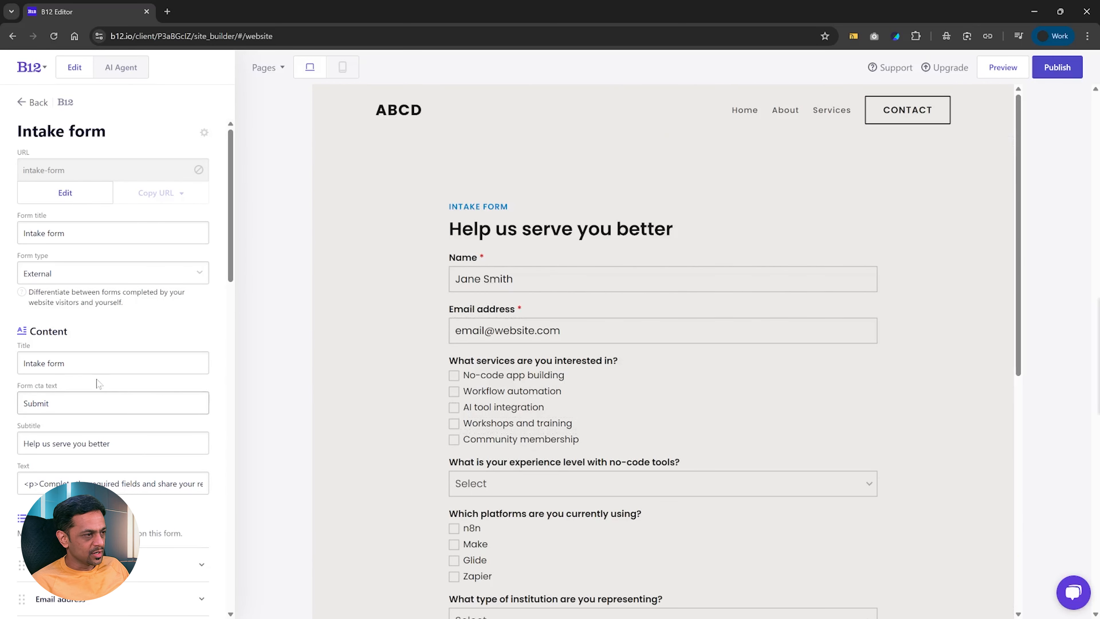
pyautogui.scroll(-2, 97, 381)
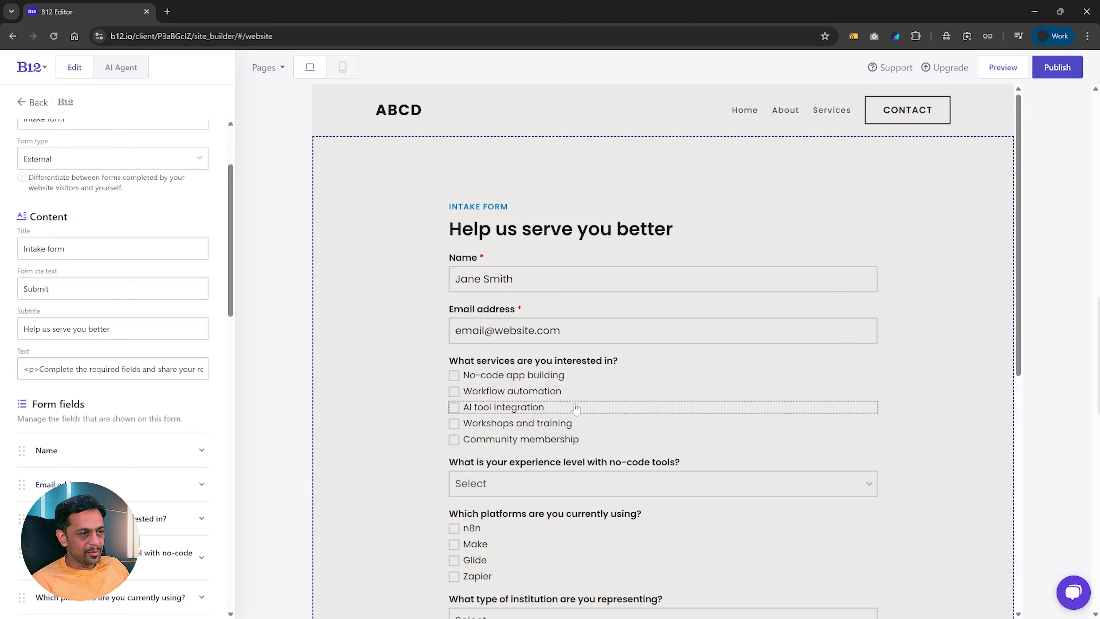
pyautogui.scroll(-2, 464, 312)
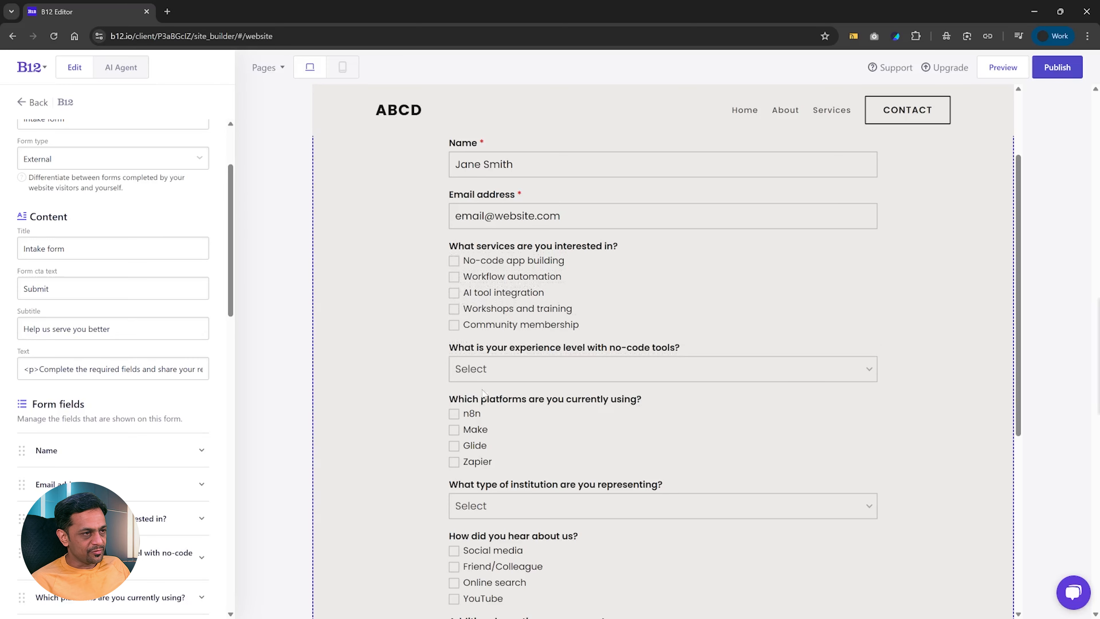
pyautogui.scroll(-1, 462, 442)
pyautogui.scroll(-3, 461, 442)
pyautogui.scroll(-2, 461, 442)
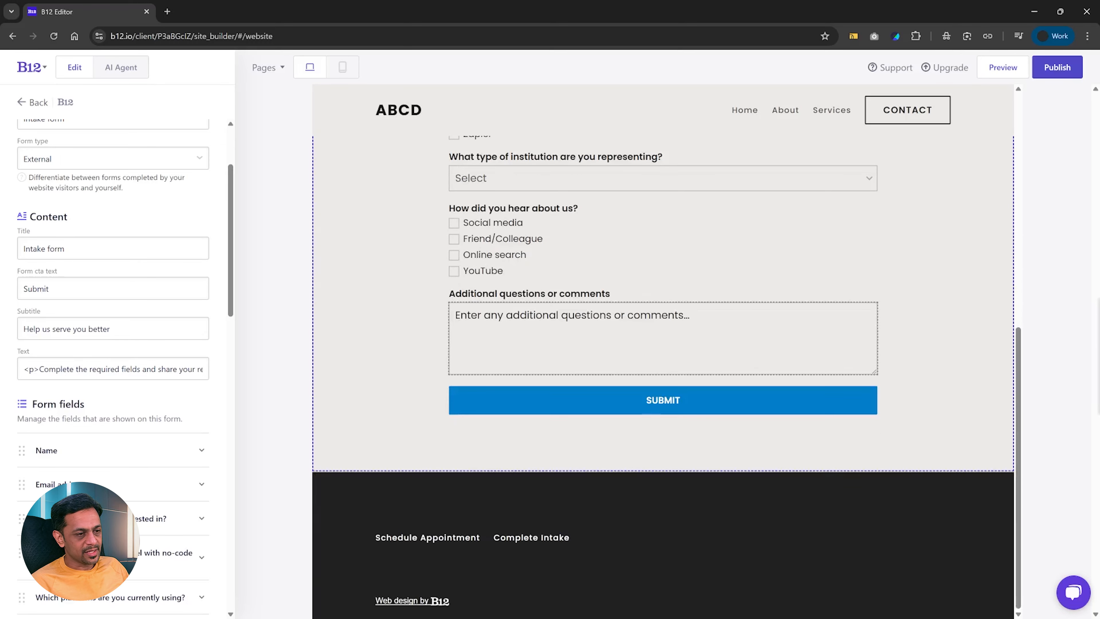
pyautogui.scroll(8, 462, 442)
pyautogui.scroll(3, 54, 160)
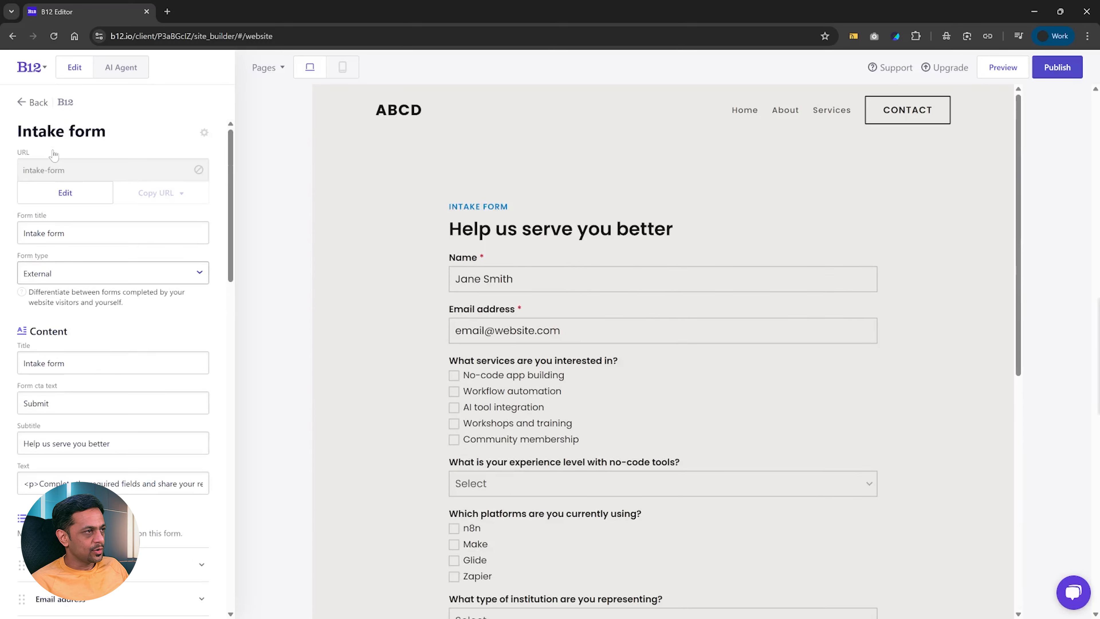
pyautogui.click(22, 105)
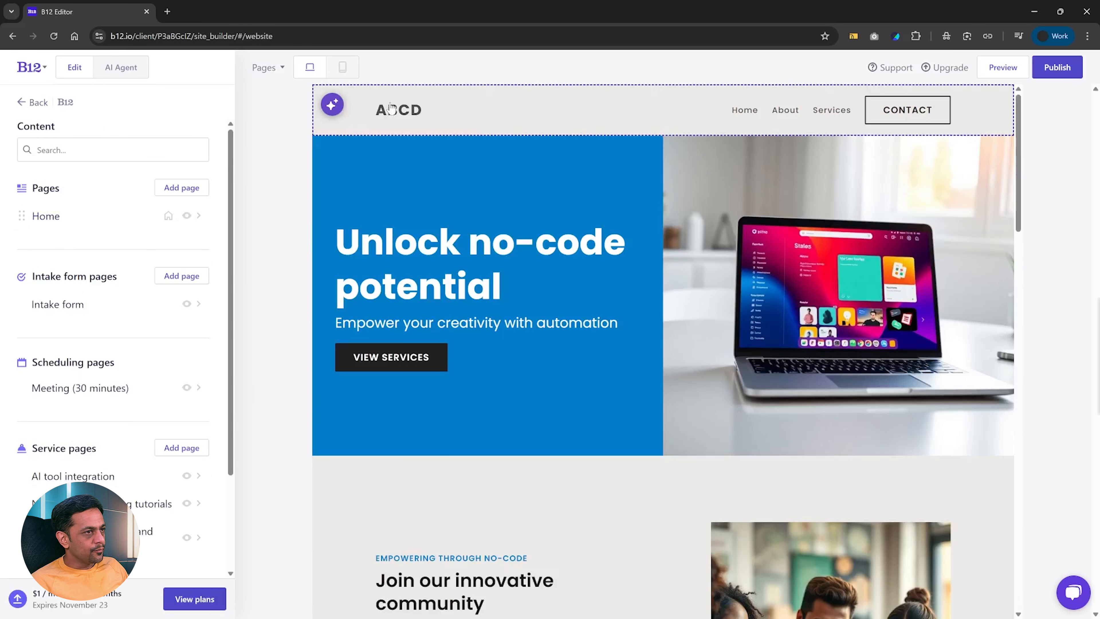
# - Upload the blue-on-white ABCD logo image from the computer as the Header section's brand logo
pyautogui.click(396, 114)
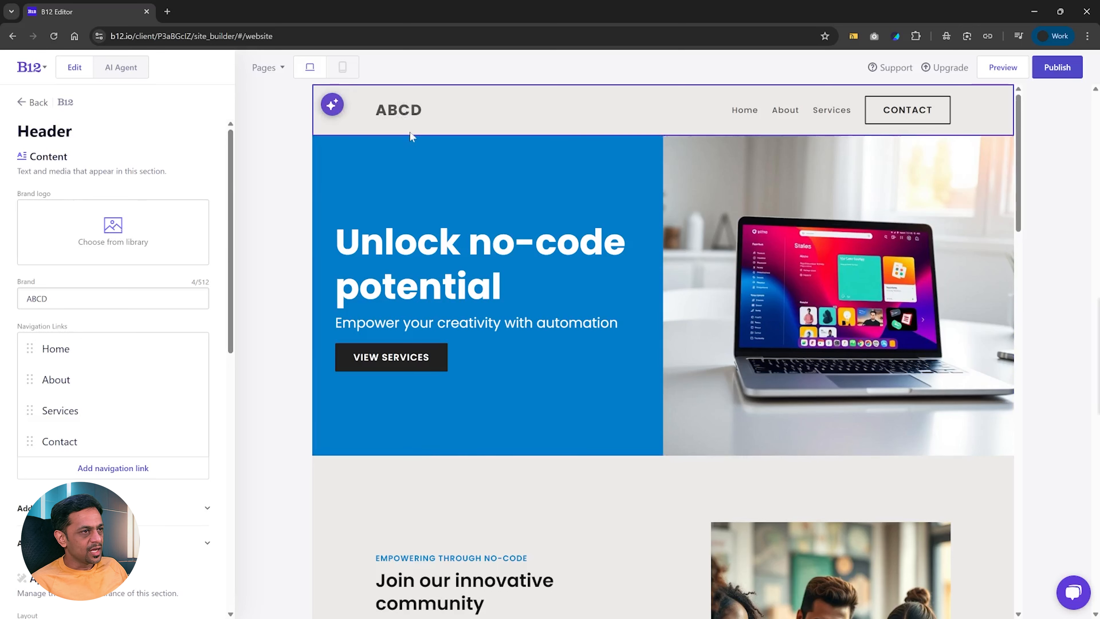
pyautogui.click(115, 230)
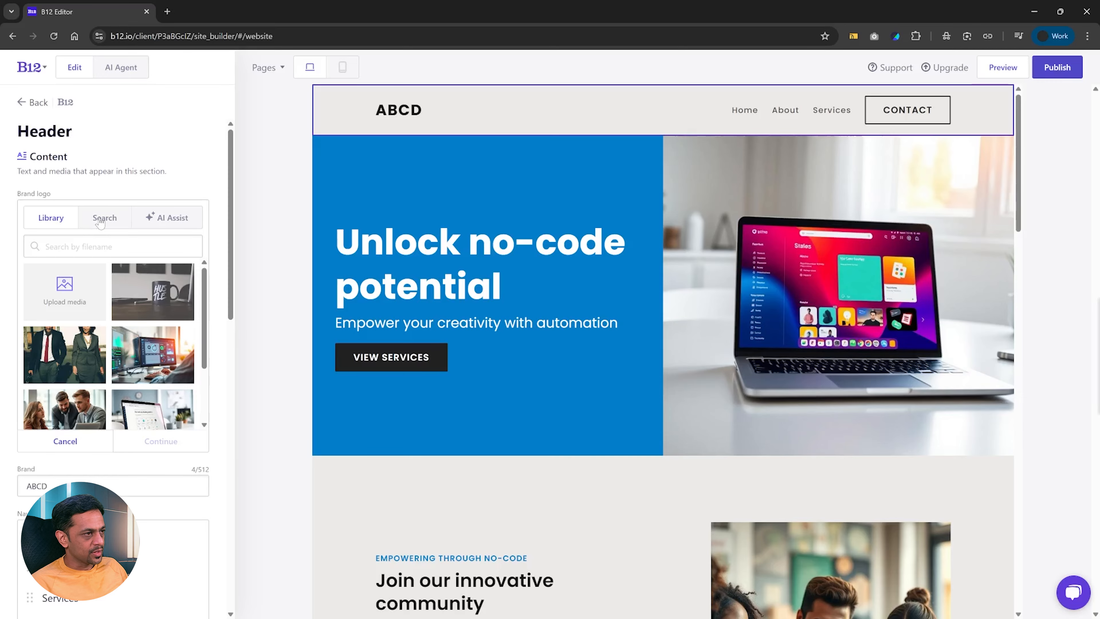
pyautogui.click(64, 291)
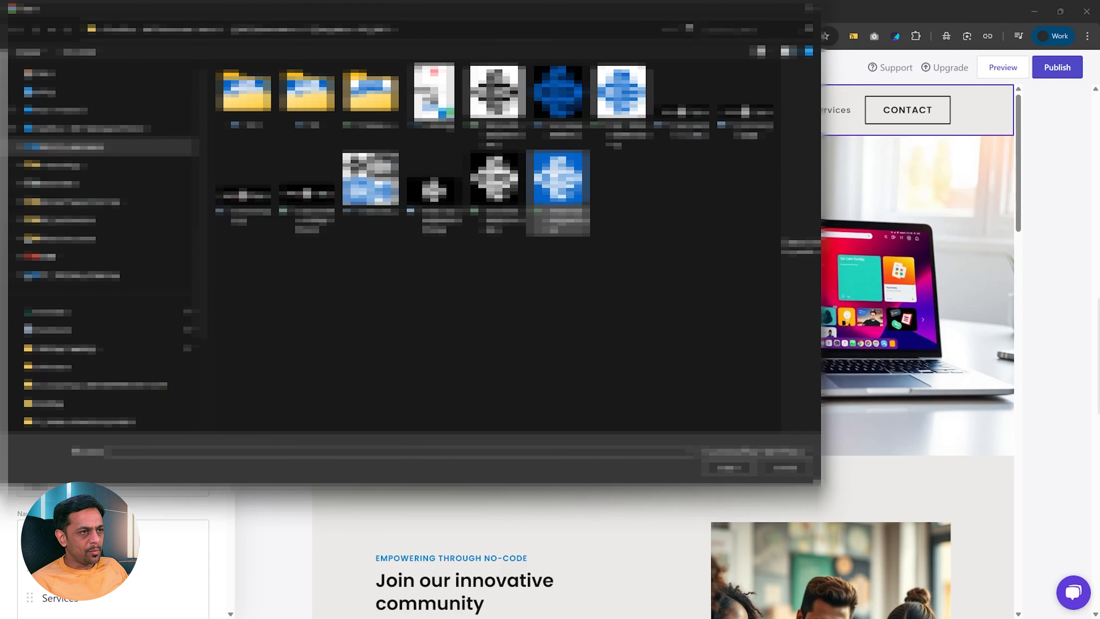
pyautogui.moveTo(622, 91); pyautogui.dragTo(804, 246)
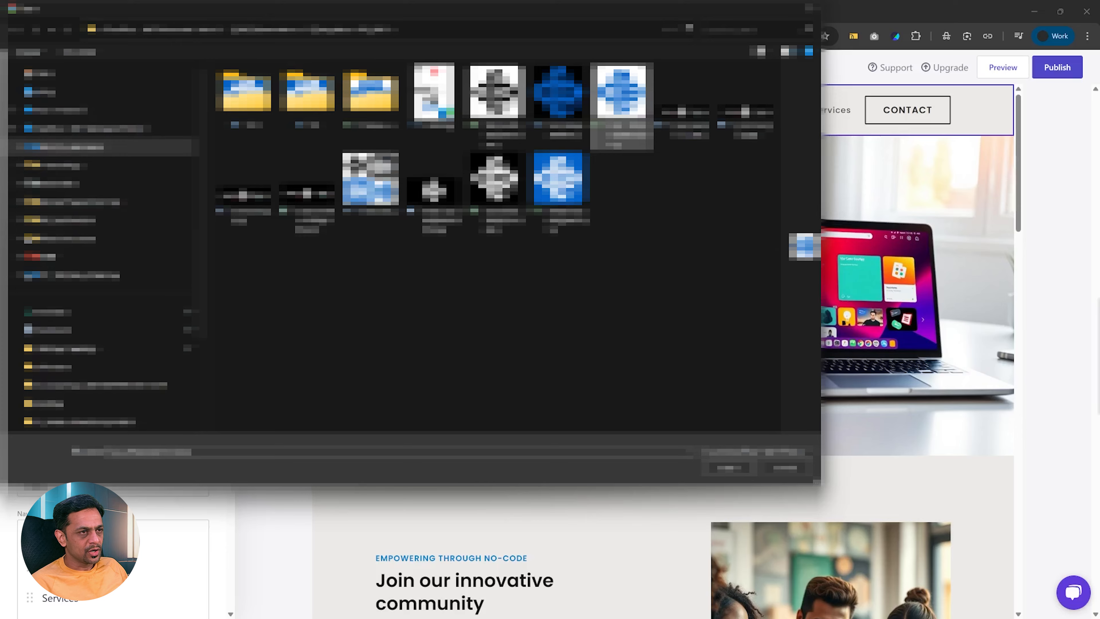
pyautogui.click(729, 468)
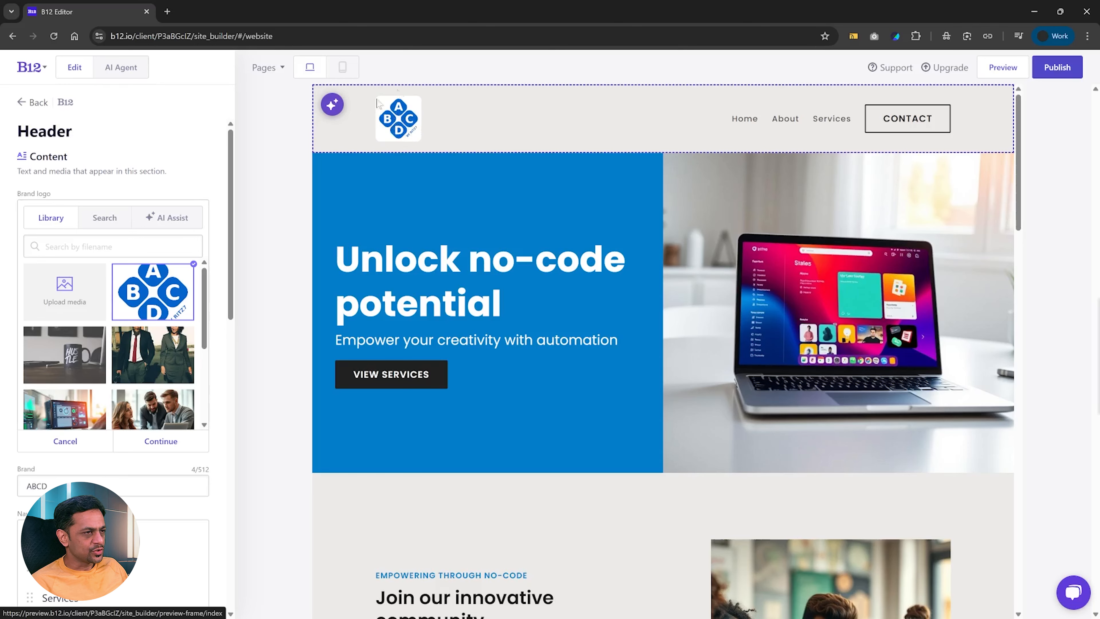
# - Look through the Header section's media library, brand text, navigation links and appearance settings, and return to the content overview
pyautogui.scroll(-3, 121, 325)
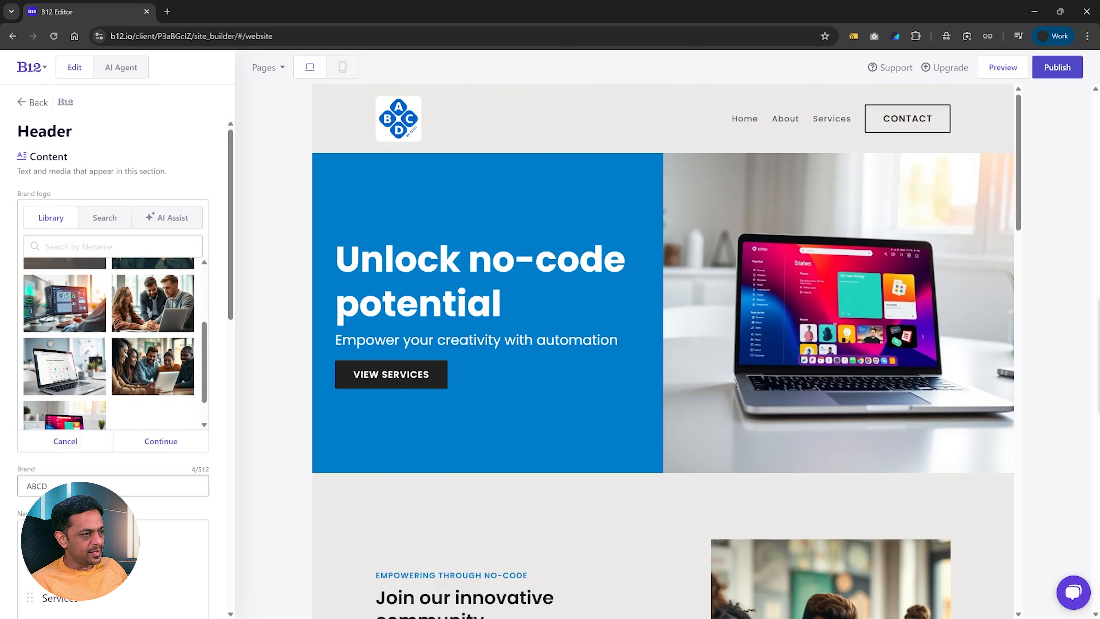
pyautogui.click(77, 487)
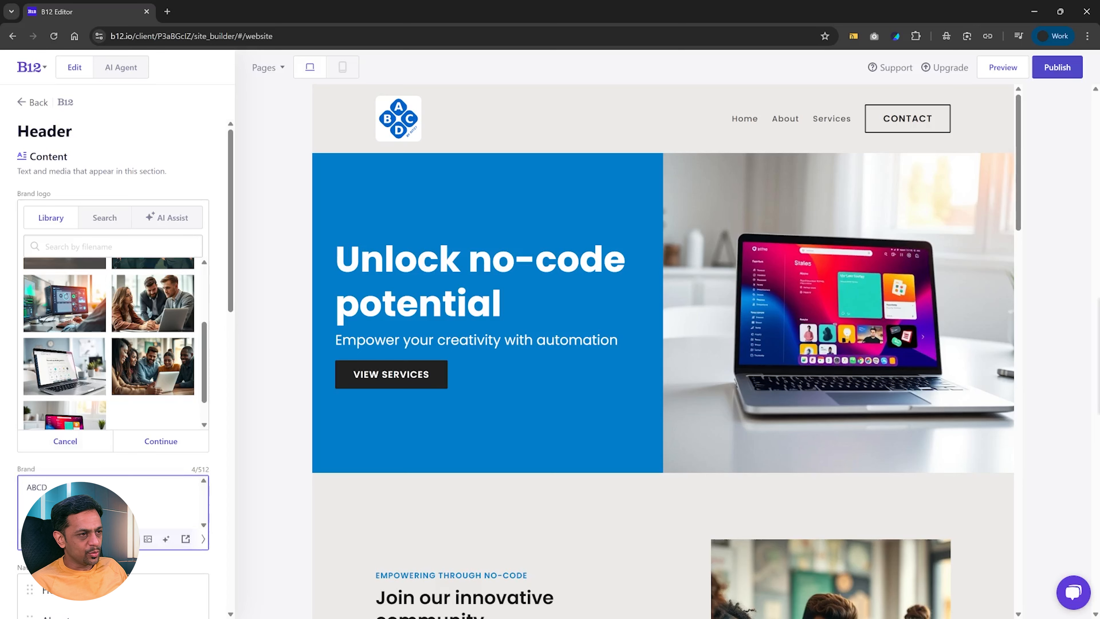
pyautogui.scroll(-5, 32, 418)
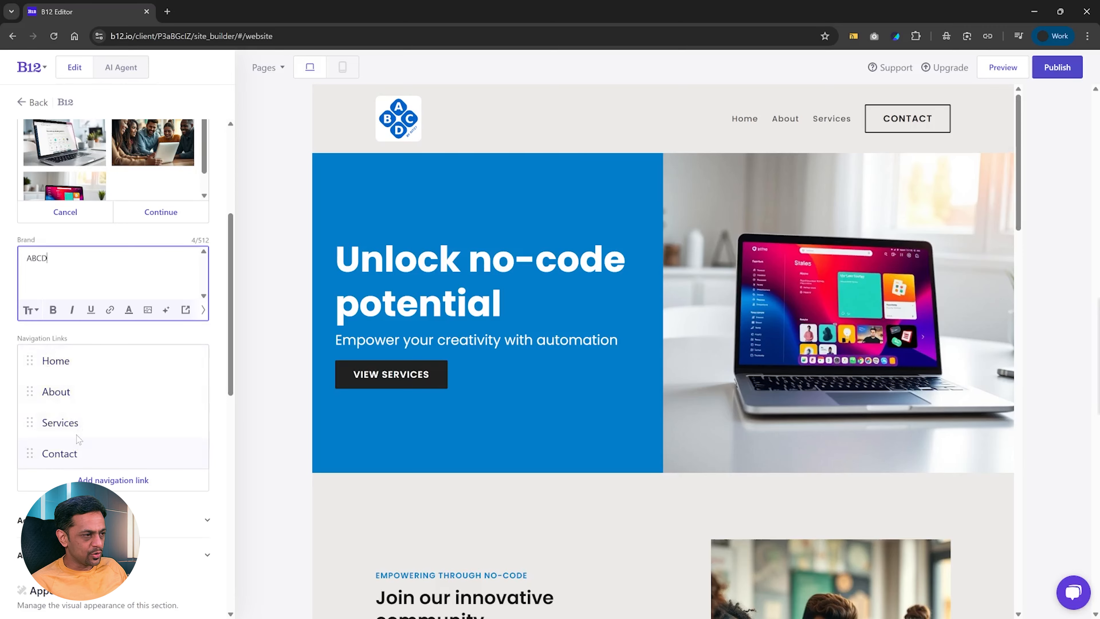
pyautogui.scroll(-3, 78, 438)
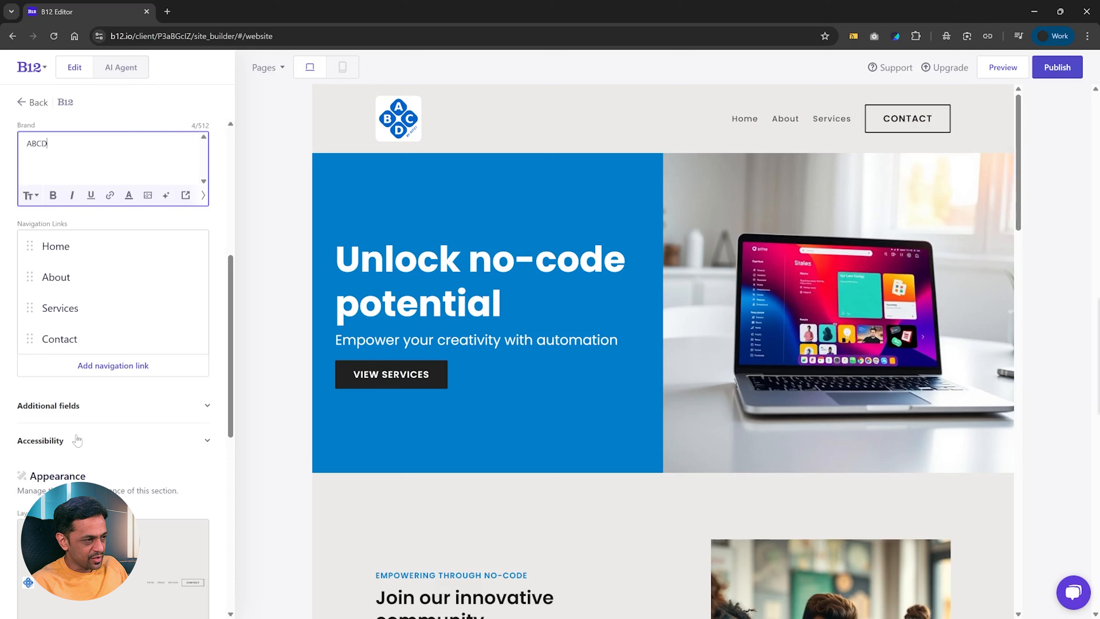
pyautogui.scroll(6, 77, 440)
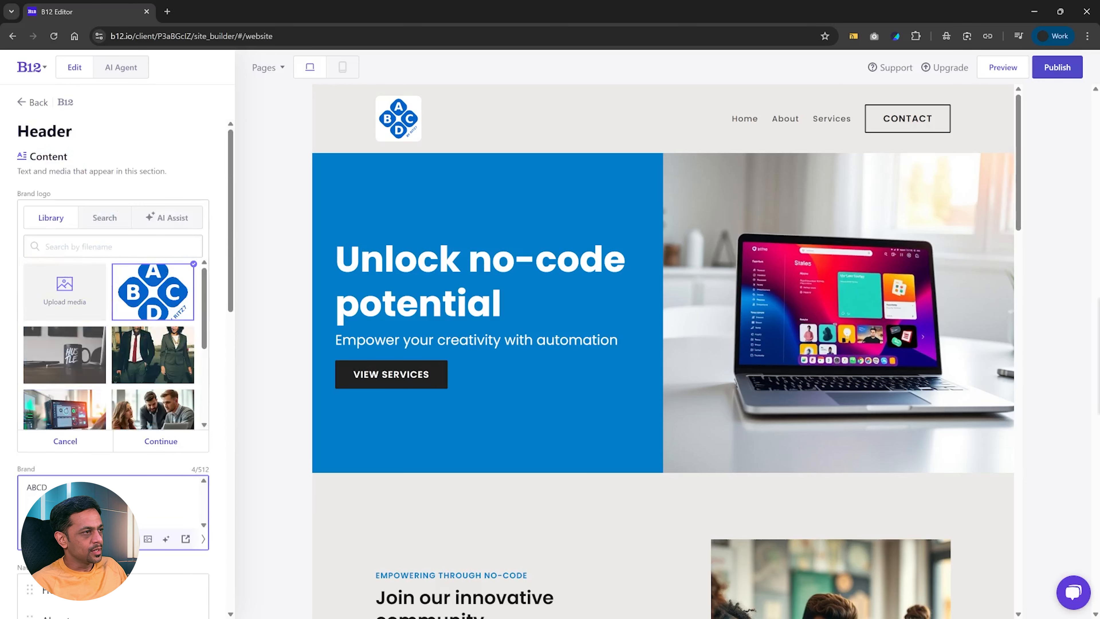
pyautogui.click(21, 103)
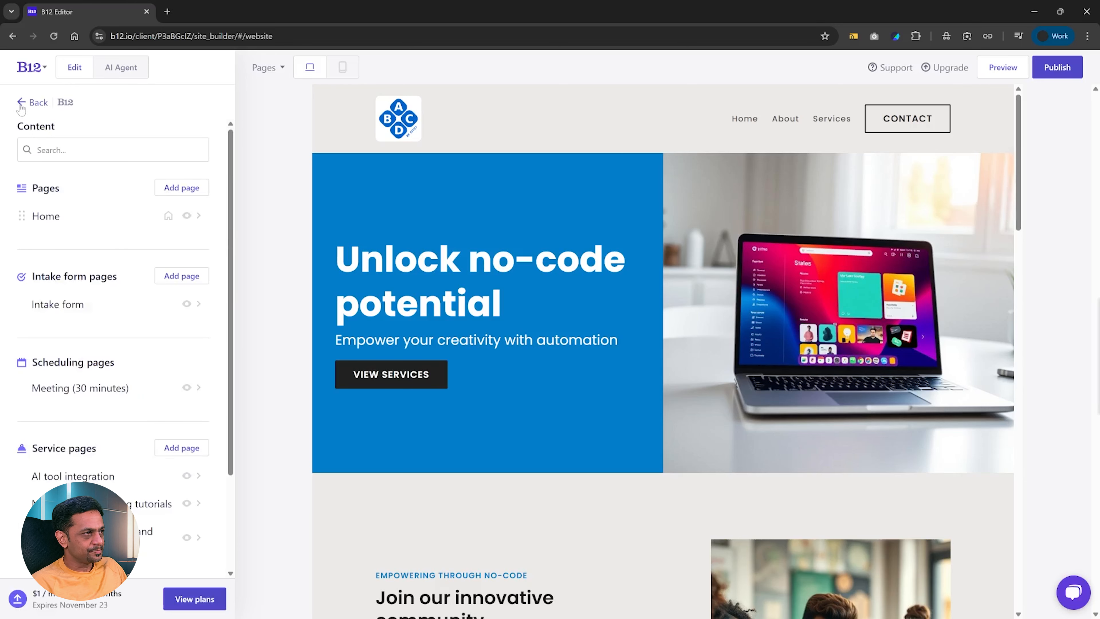
# - Open the site's Style settings and review the theme, logo, colors, fonts, buttons and advanced style options
pyautogui.click(21, 102)
pyautogui.click(61, 250)
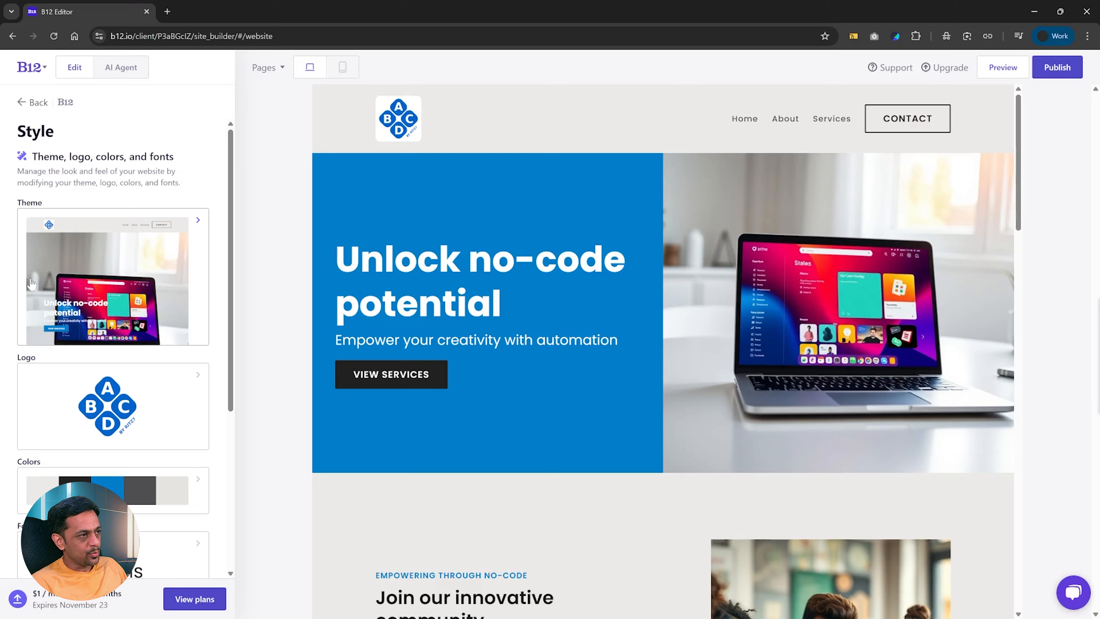
pyautogui.scroll(-1, 90, 353)
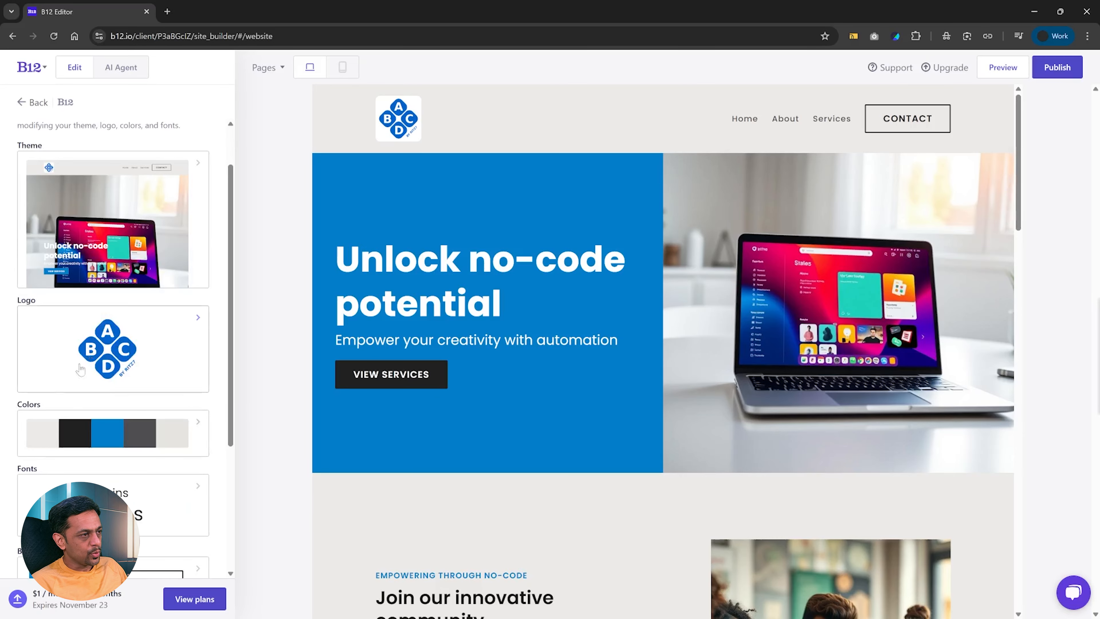
pyautogui.scroll(-2, 145, 356)
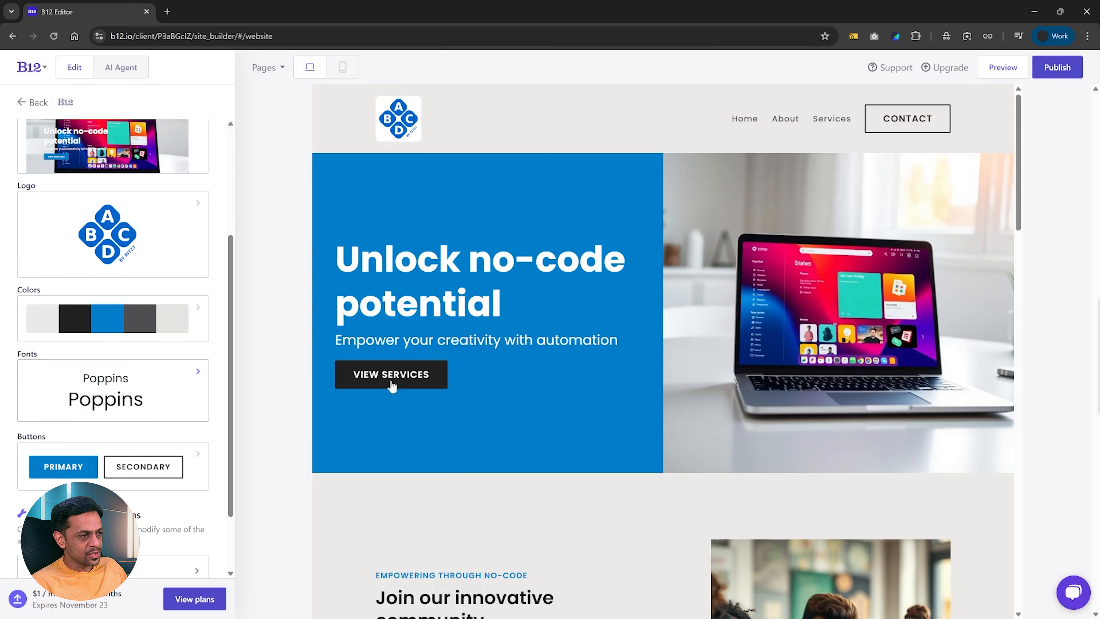
pyautogui.scroll(-2, 416, 425)
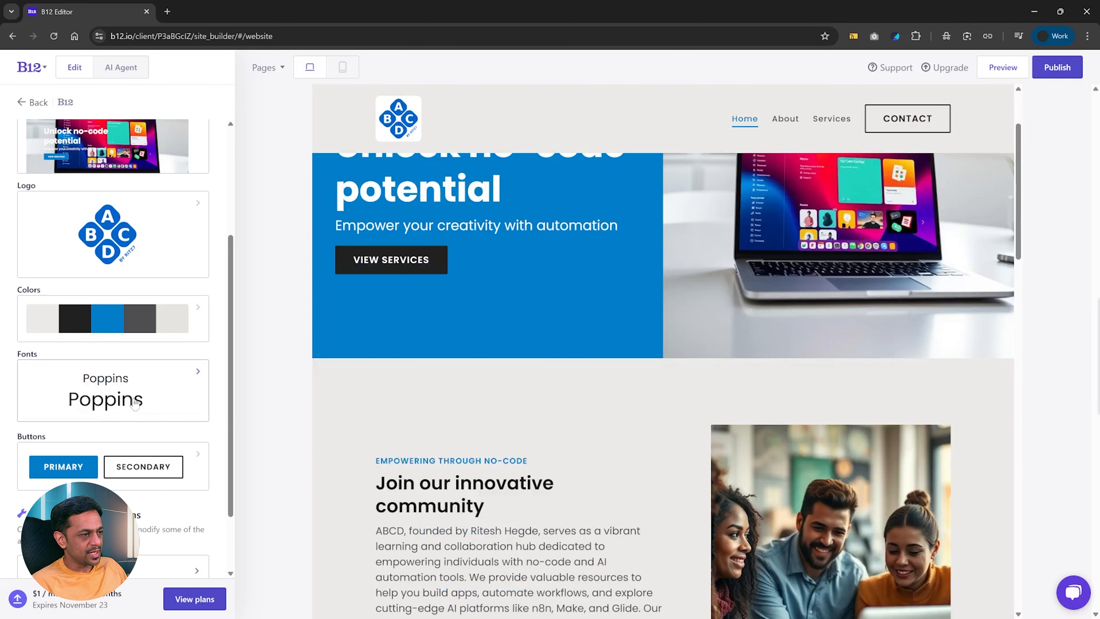
pyautogui.scroll(-1, 134, 402)
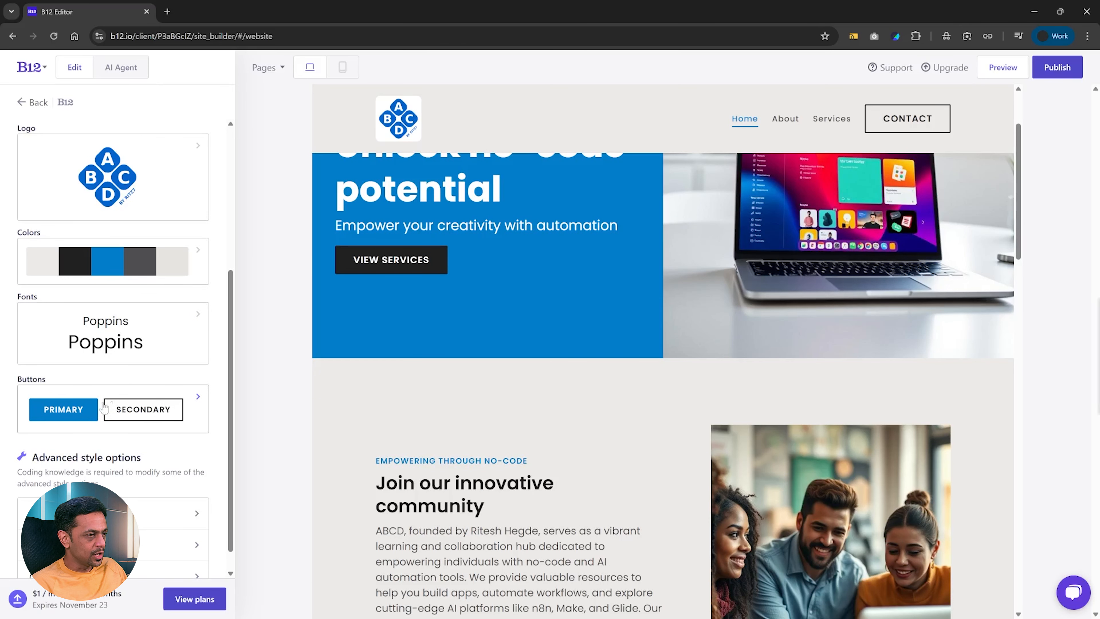
# - Open the Buttons style settings and review the Light section's primary, secondary, navigation and form button options
pyautogui.click(142, 414)
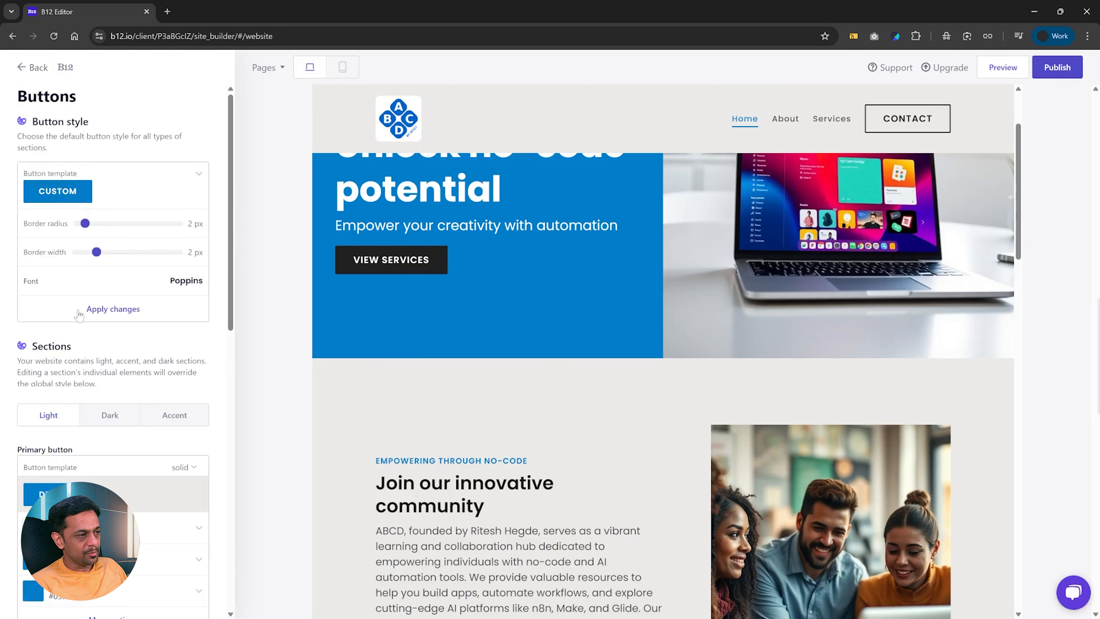
pyautogui.scroll(-3, 78, 315)
pyautogui.scroll(-3, 35, 396)
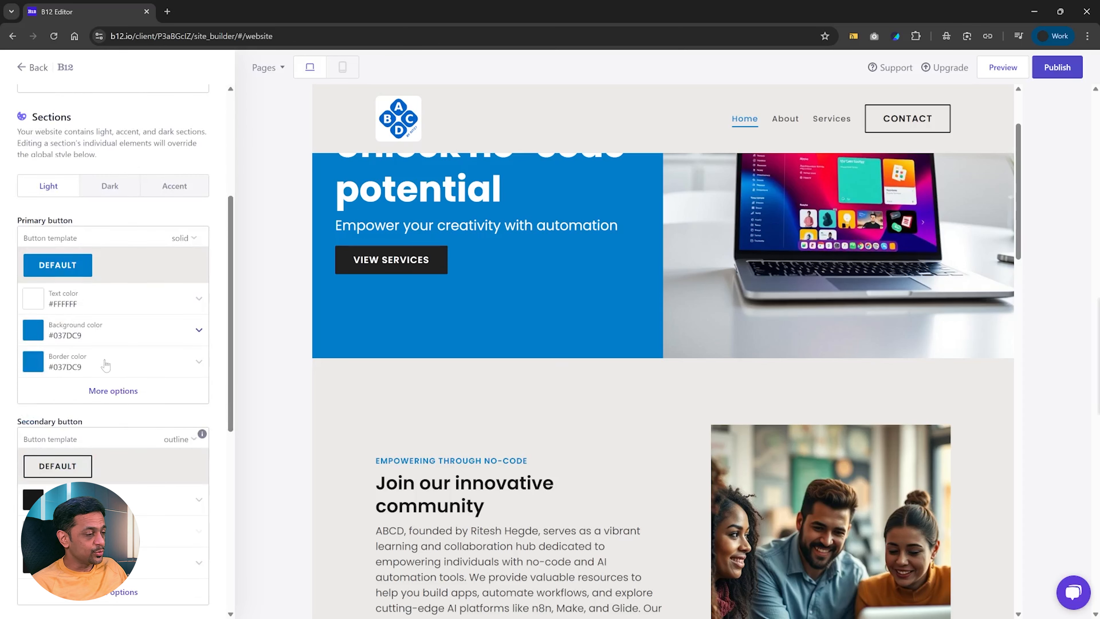
pyautogui.scroll(-6, 104, 360)
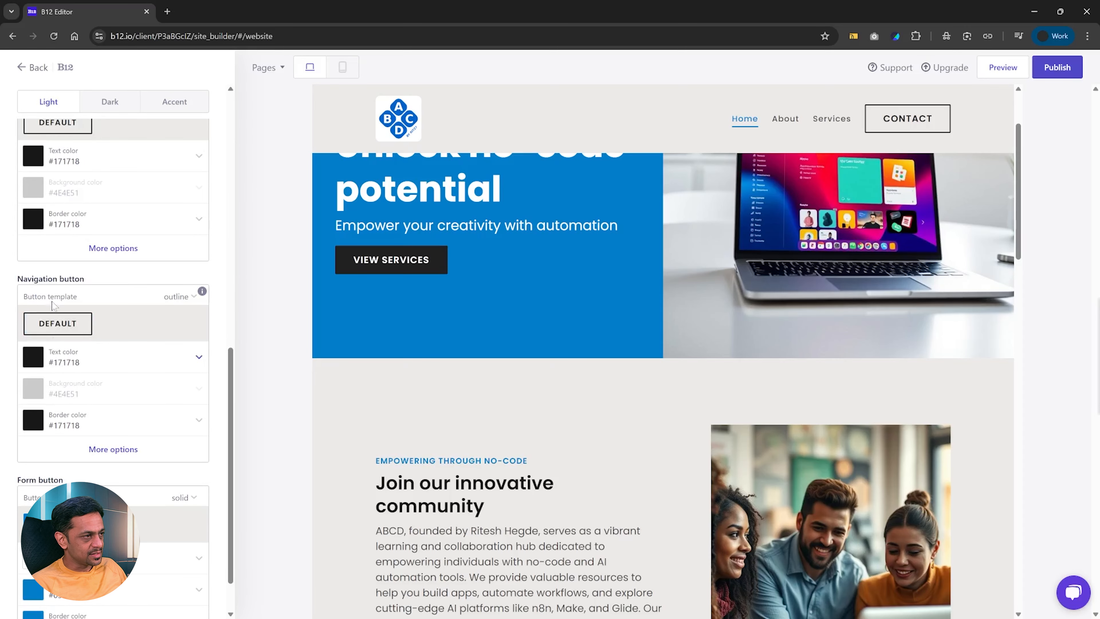
pyautogui.scroll(-1, 97, 431)
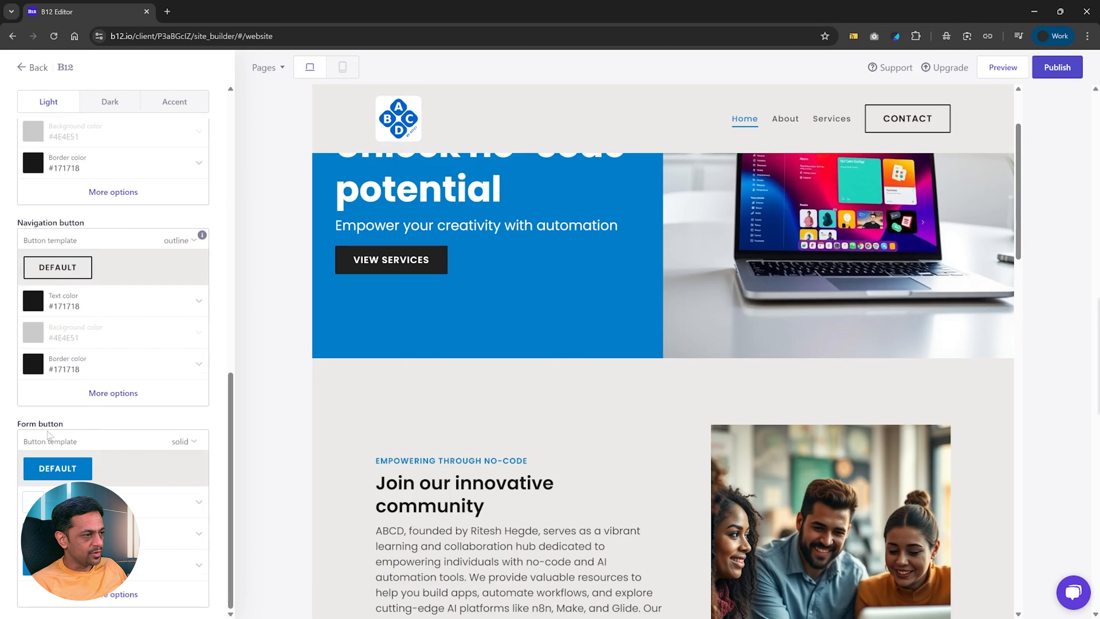
# - View the Contact section with its form and business hours, and go back to the site's content overview
pyautogui.click(897, 122)
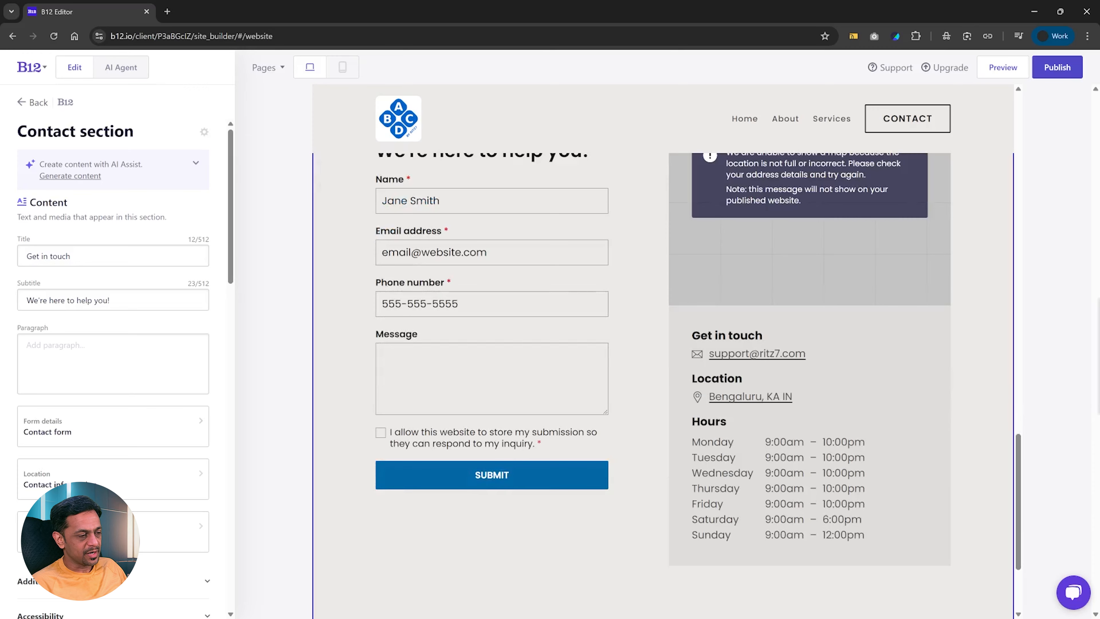
pyautogui.click(23, 104)
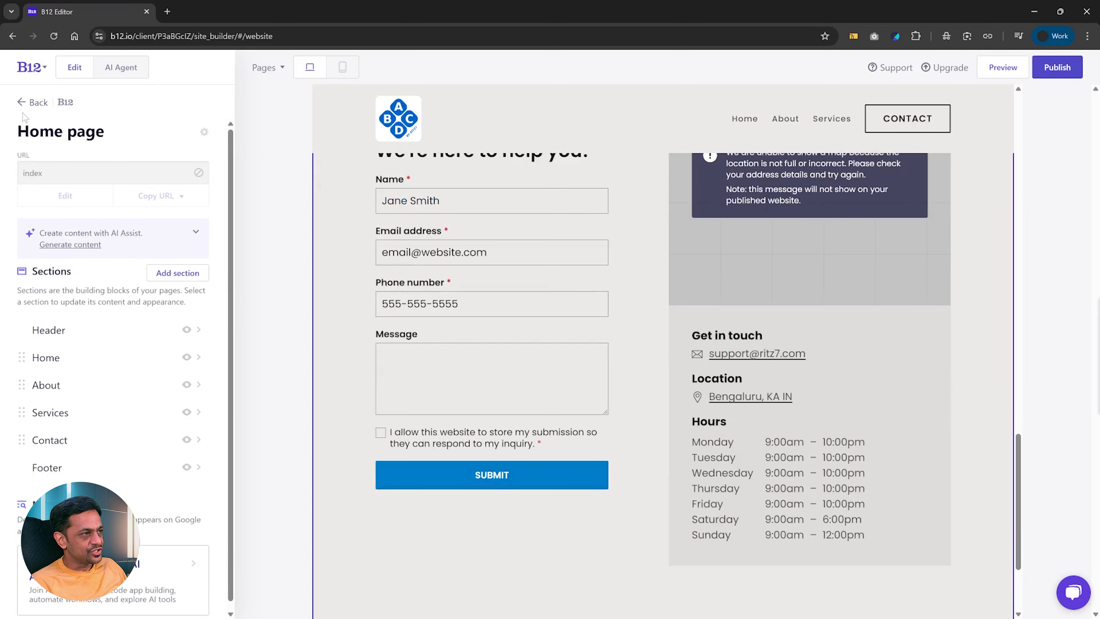
pyautogui.click(23, 103)
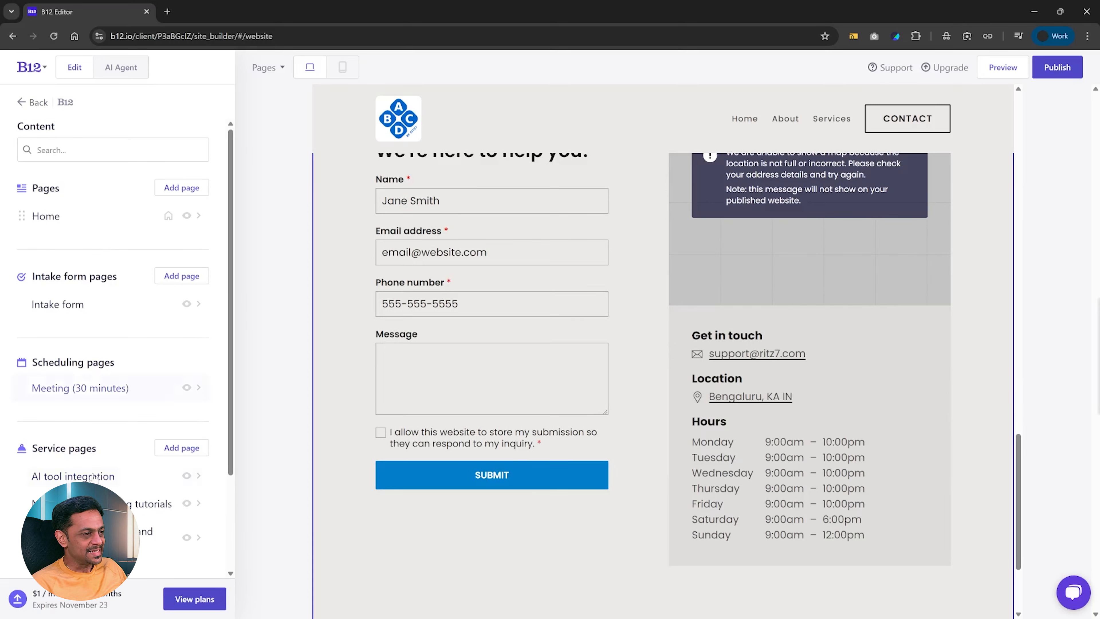
pyautogui.scroll(-3, 94, 476)
pyautogui.scroll(3, 95, 477)
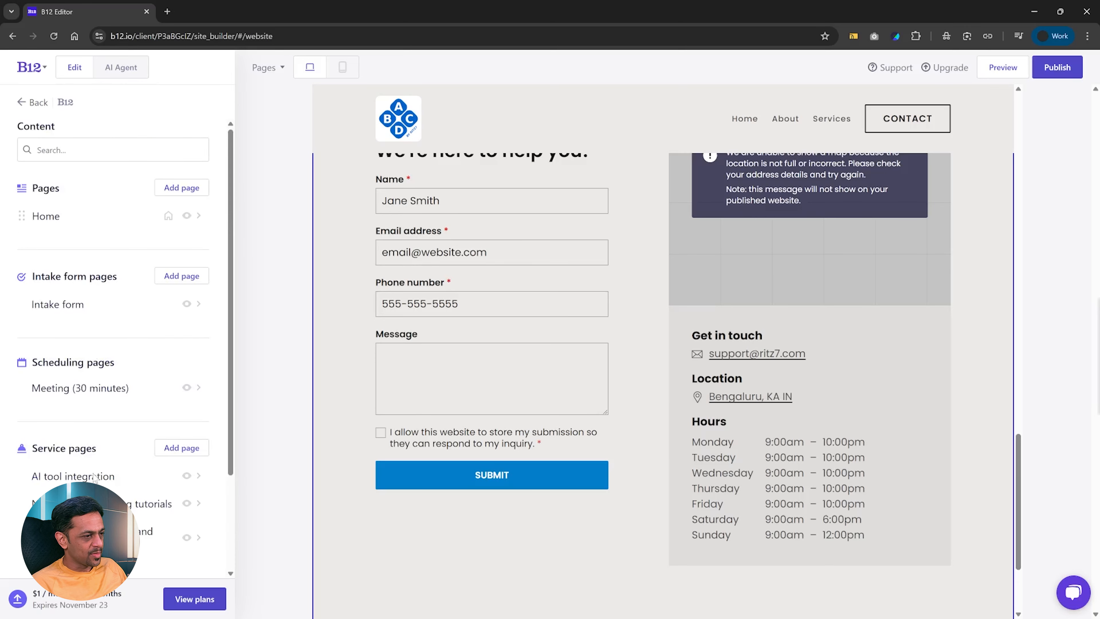
# - Go to the dashboard's website launch checklist, view its Confirm your services step, and return to the checklist
pyautogui.click(21, 104)
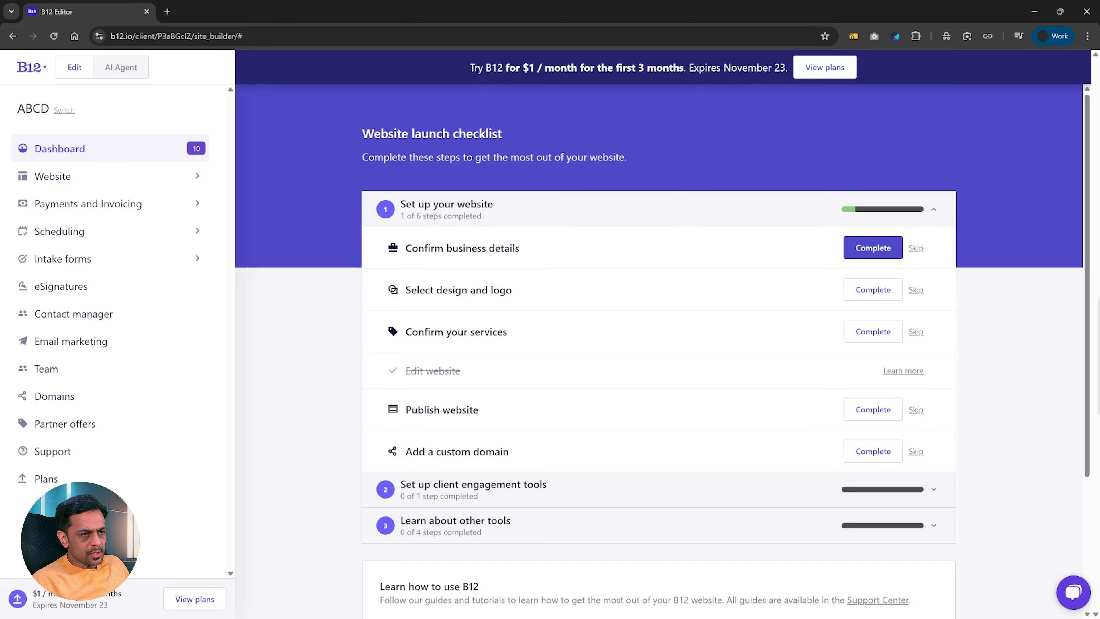
pyautogui.click(871, 332)
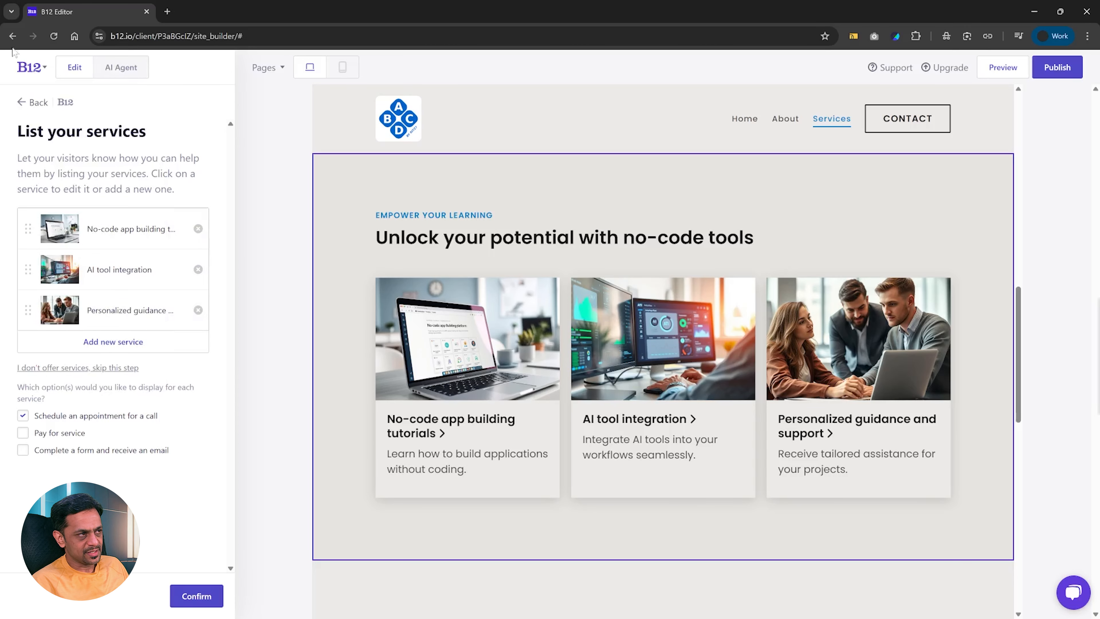
pyautogui.click(22, 103)
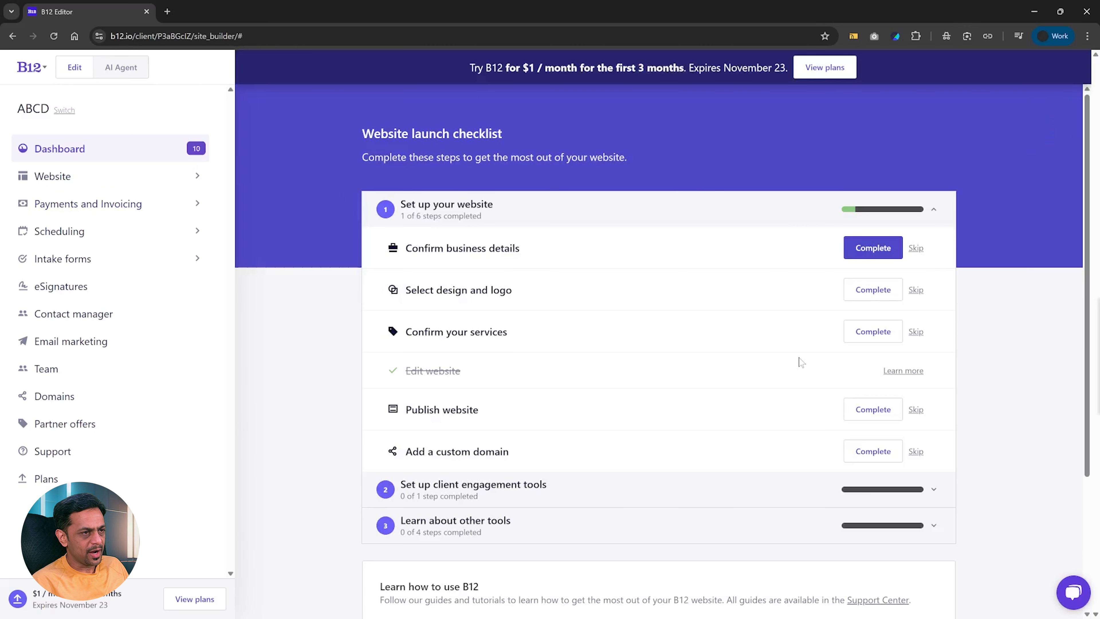